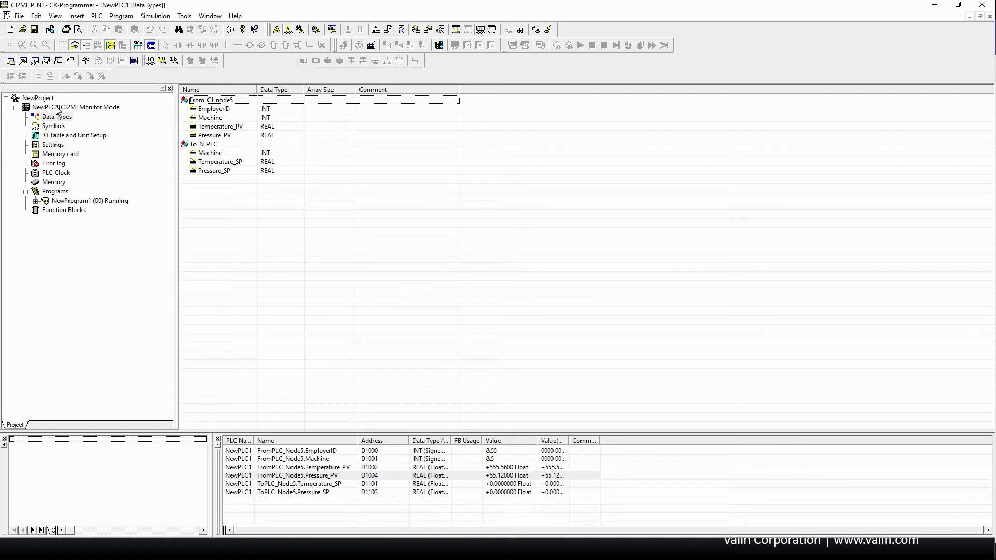
Step: Take NewPLC1 offline and check its CJ2M device type settings and EtherNet/IP target address settings
{"action": "left_click", "coordinate": [86, 109]}
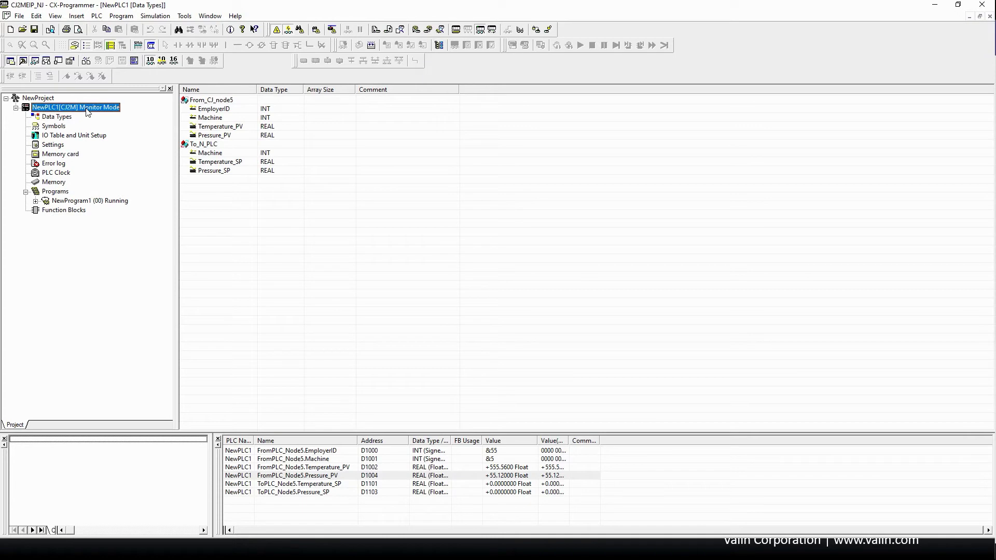
{"action": "left_click", "coordinate": [277, 30]}
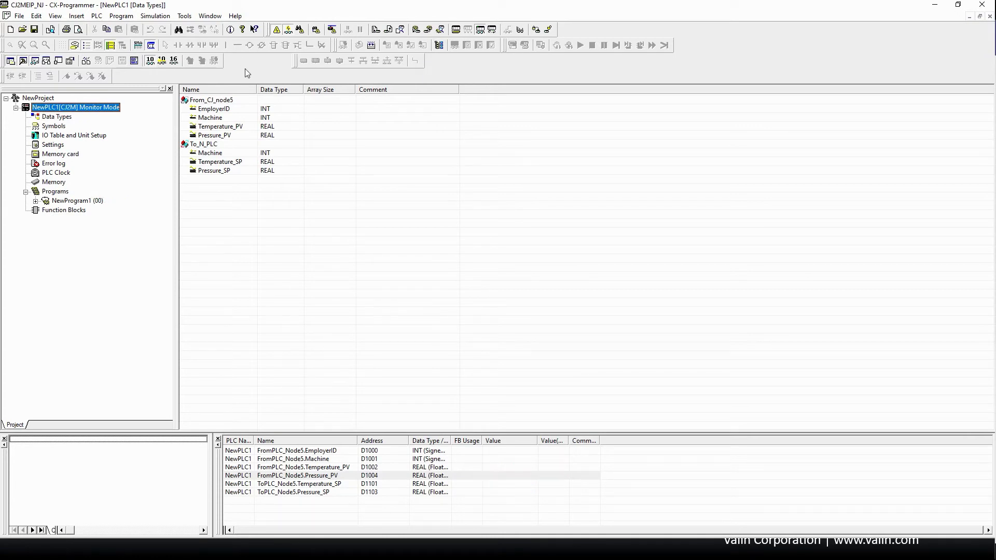
{"action": "double_click", "coordinate": [76, 109]}
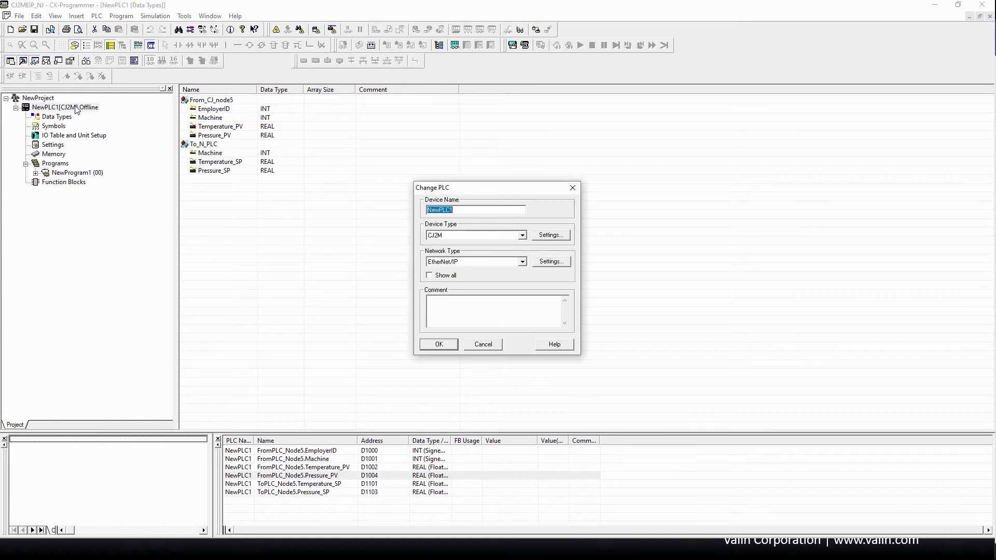
{"action": "left_click", "coordinate": [551, 235]}
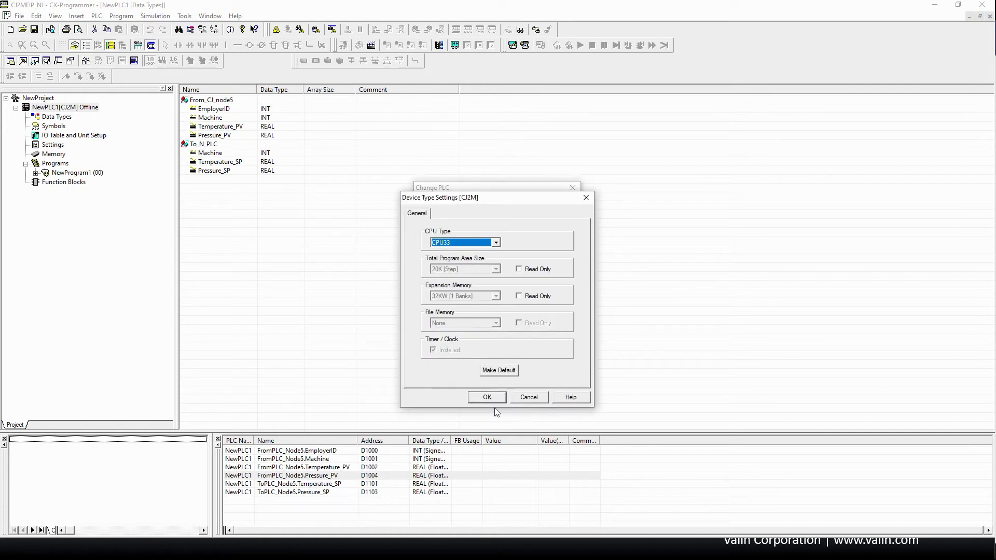
{"action": "left_click", "coordinate": [487, 397]}
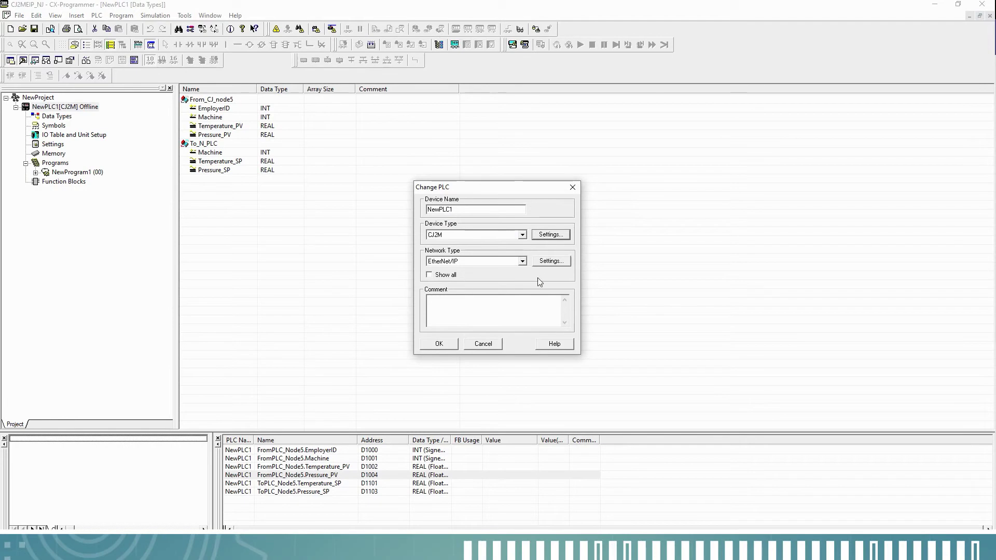
{"action": "left_click", "coordinate": [551, 261]}
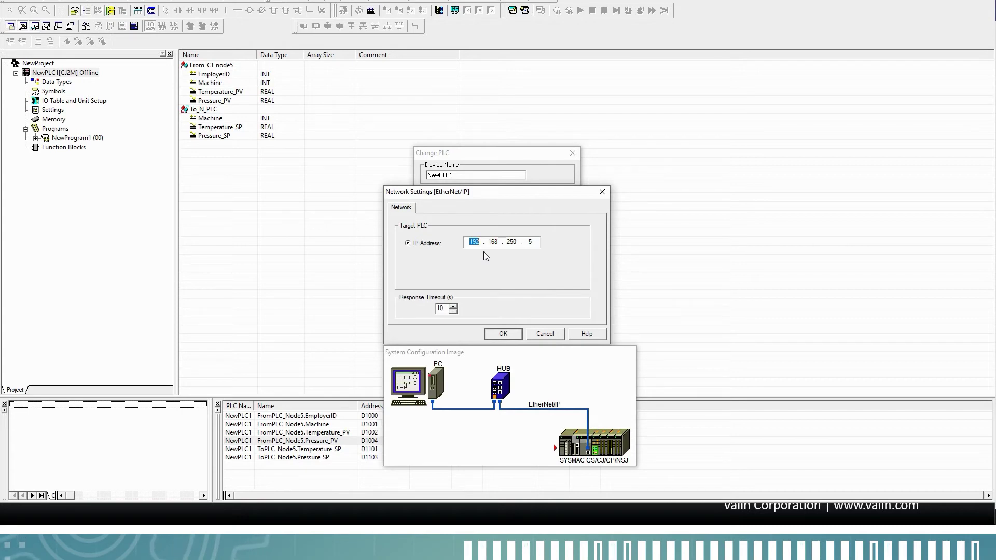
{"action": "left_click", "coordinate": [517, 334]}
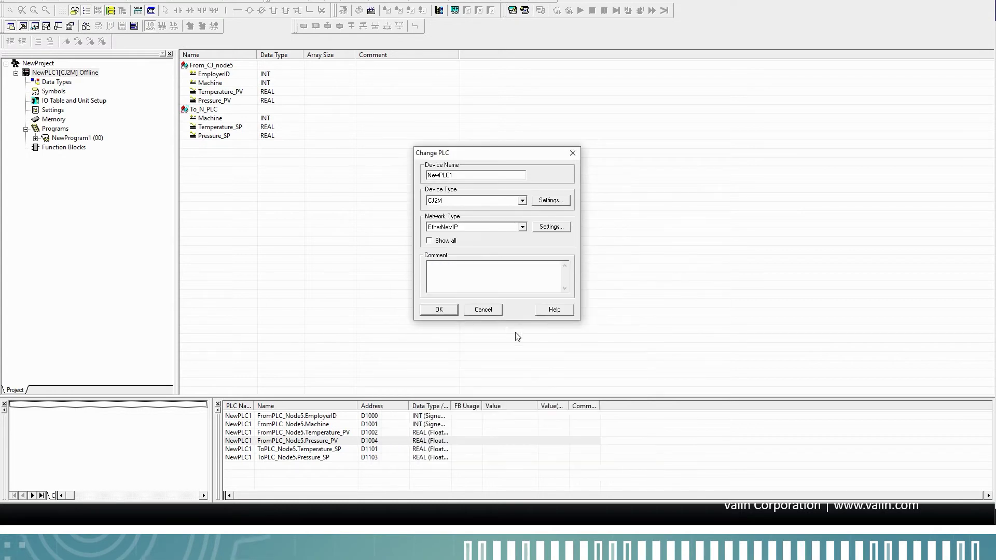
{"action": "left_click", "coordinate": [439, 309]}
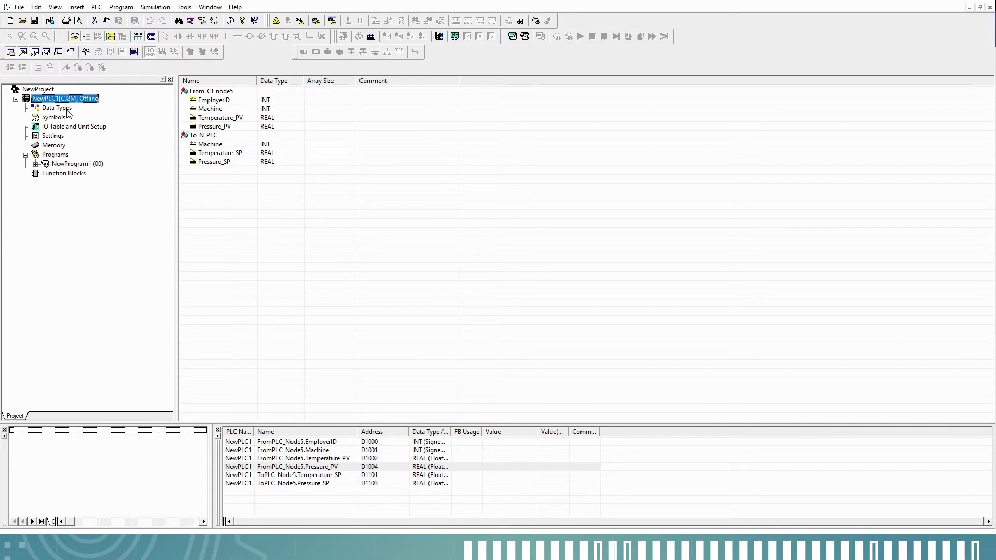
Step: Review the PLC's data type structures and the option for inserting a new structure
{"action": "left_click", "coordinate": [67, 110]}
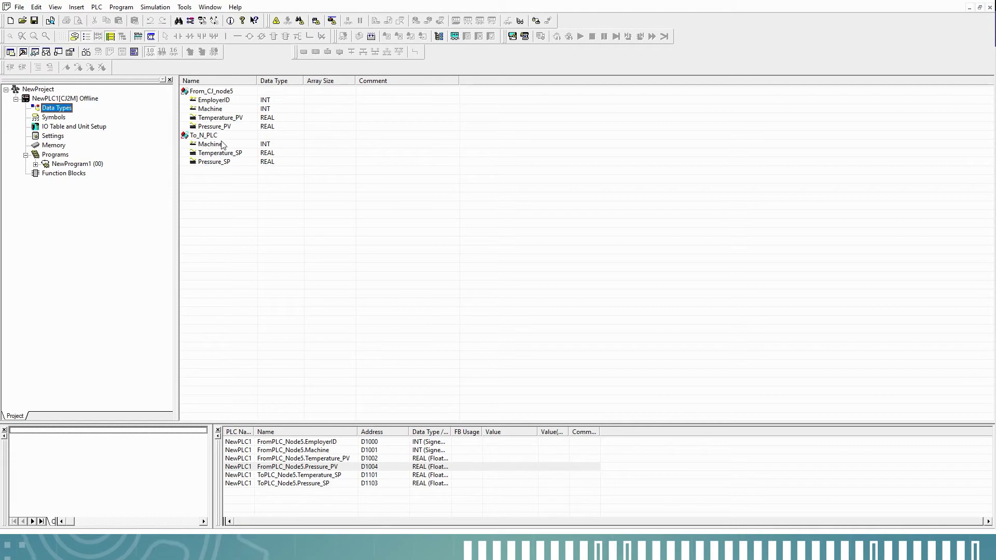
{"action": "right_click", "coordinate": [242, 200]}
{"action": "mouse_move", "coordinate": [266, 202]}
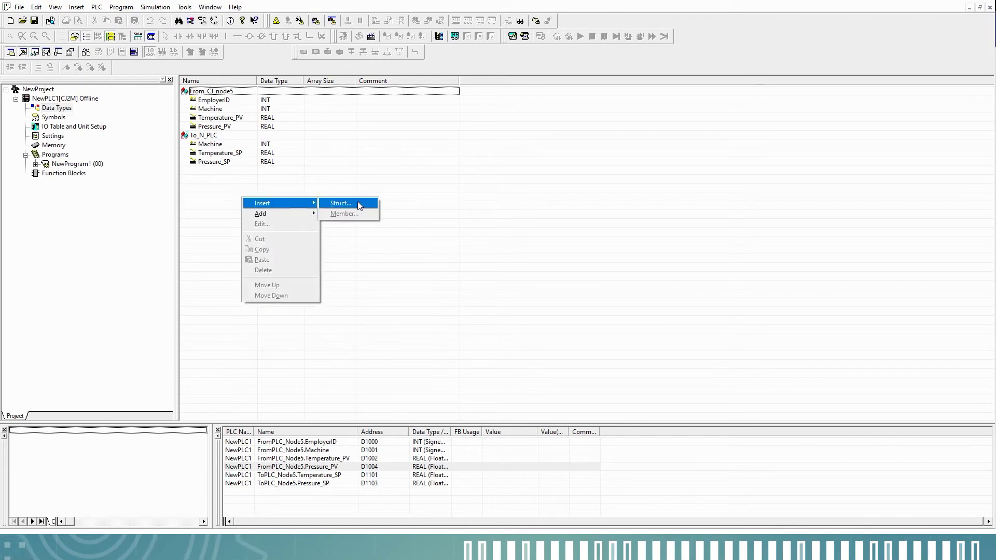
{"action": "left_click", "coordinate": [343, 171]}
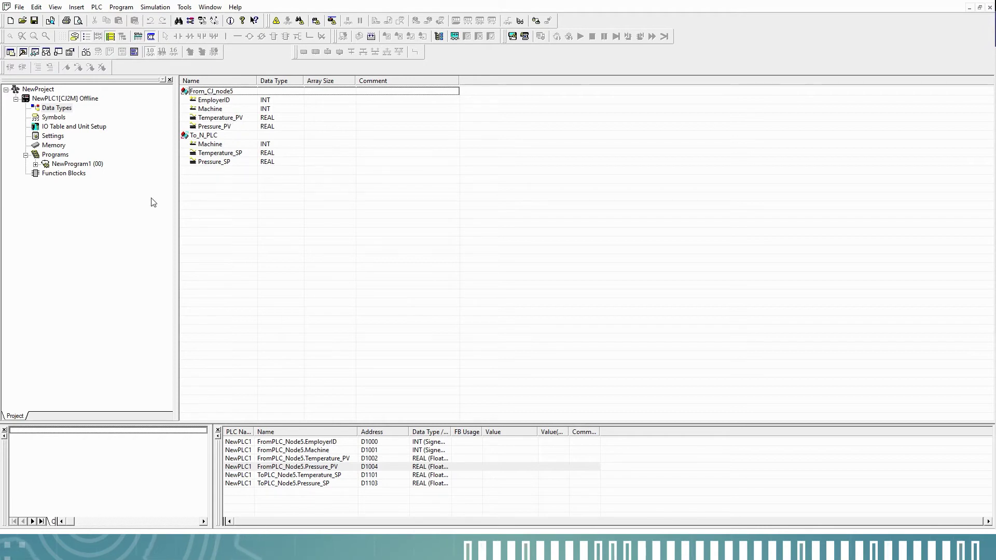
Step: Open NewPLC1's symbol table, locate FromPLC_Node5, and view the new symbol settings without creating a symbol
{"action": "left_click", "coordinate": [53, 119]}
{"action": "double_click", "coordinate": [53, 119]}
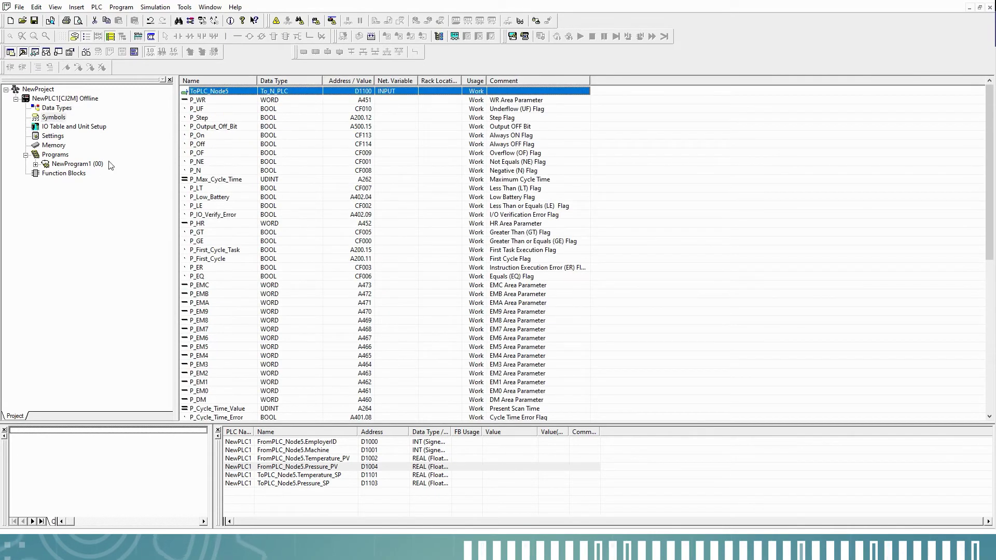
{"action": "scroll", "coordinate": [600, 321], "scroll_direction": "down", "scroll_amount": 5}
{"action": "scroll", "coordinate": [600, 320], "scroll_direction": "down", "scroll_amount": 5}
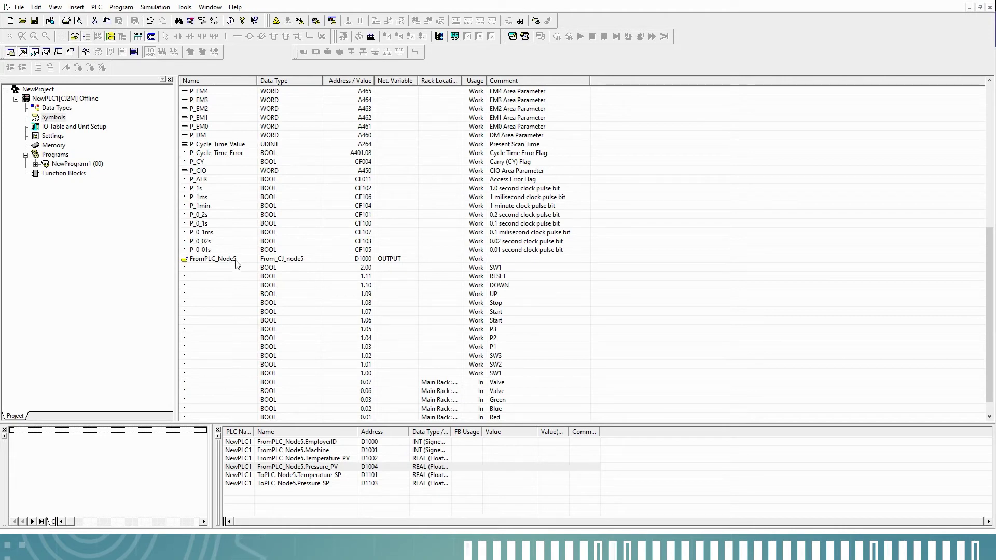
{"action": "right_click", "coordinate": [680, 302]}
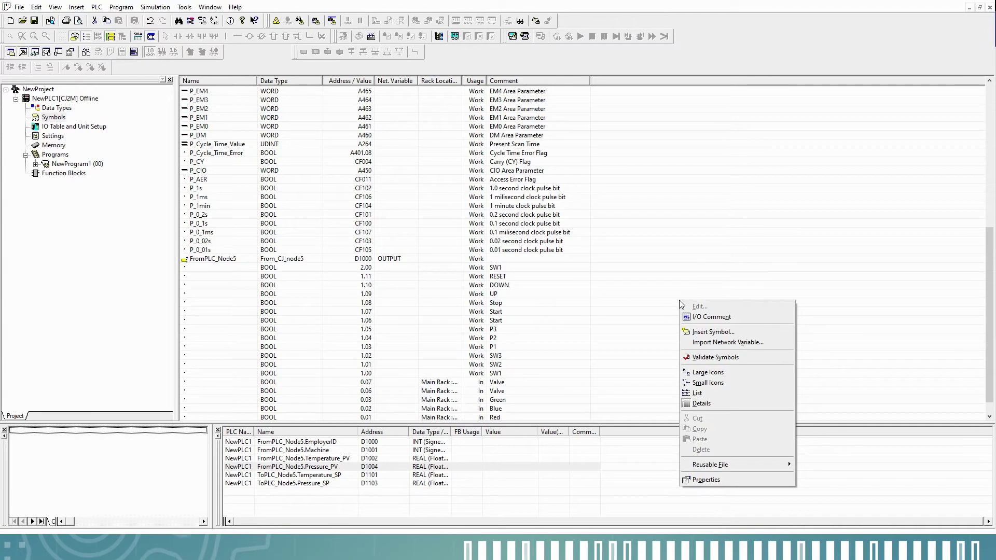
{"action": "left_click", "coordinate": [724, 329]}
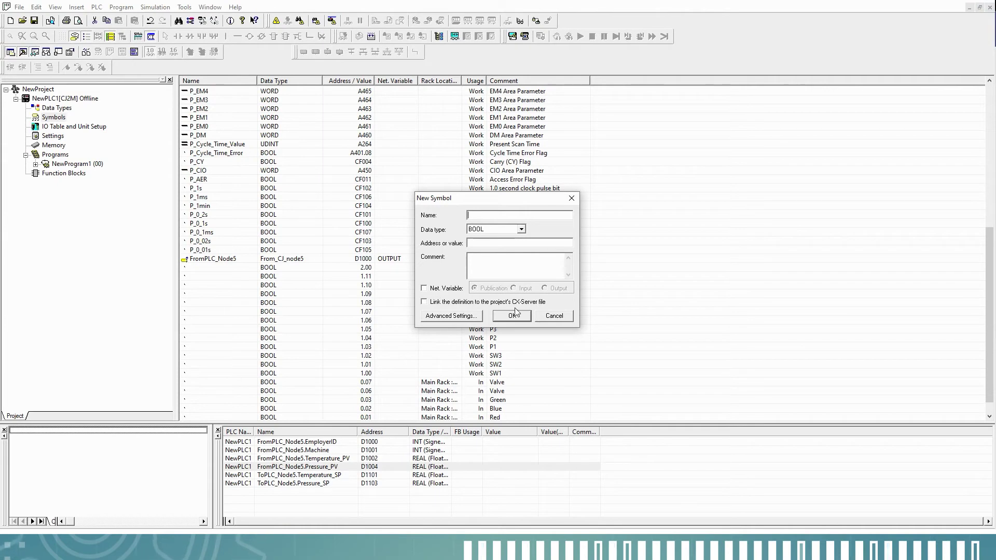
{"action": "left_click", "coordinate": [571, 198]}
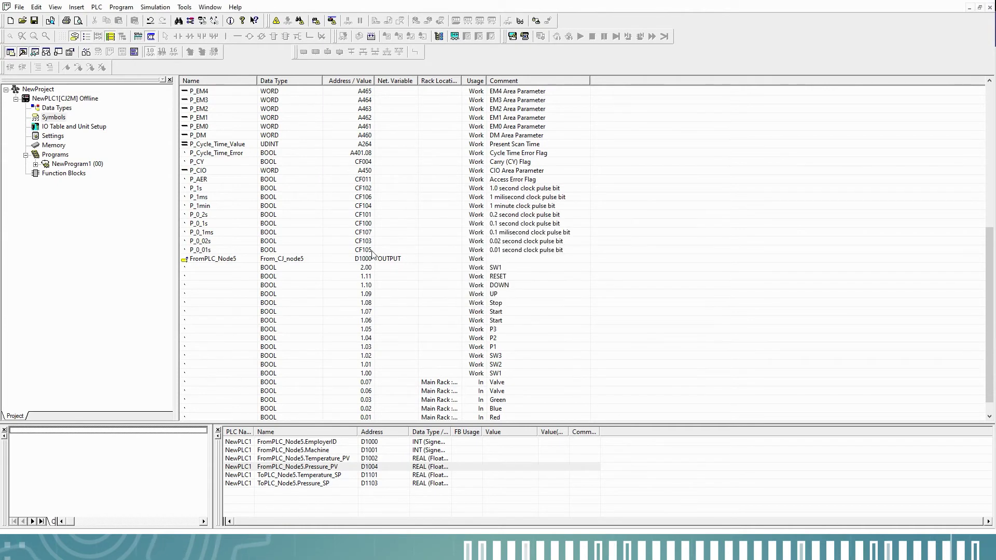
Step: Edit the FromPLC_Node5 symbol, choosing the From_CJ_node5 structure as its data type
{"action": "right_click", "coordinate": [207, 264]}
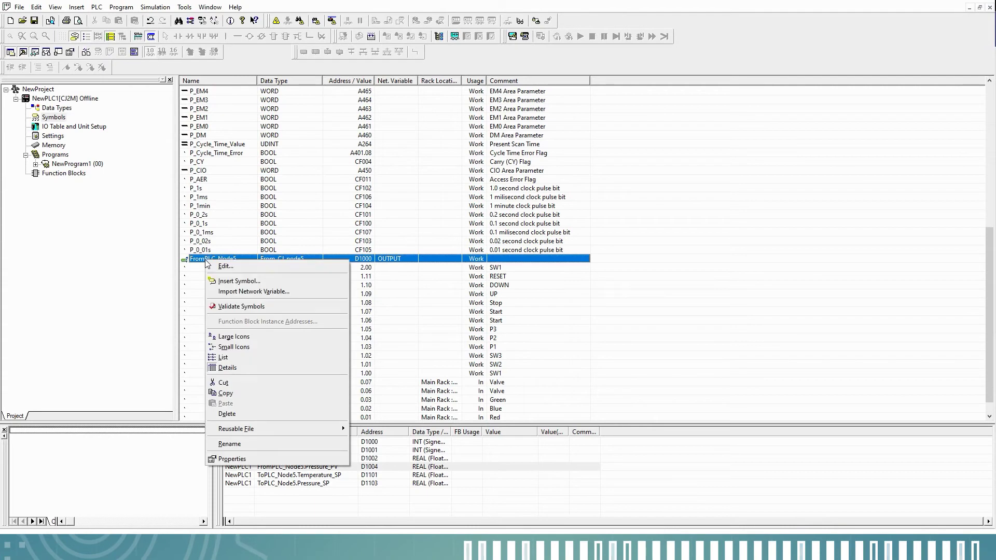
{"action": "left_click", "coordinate": [232, 266]}
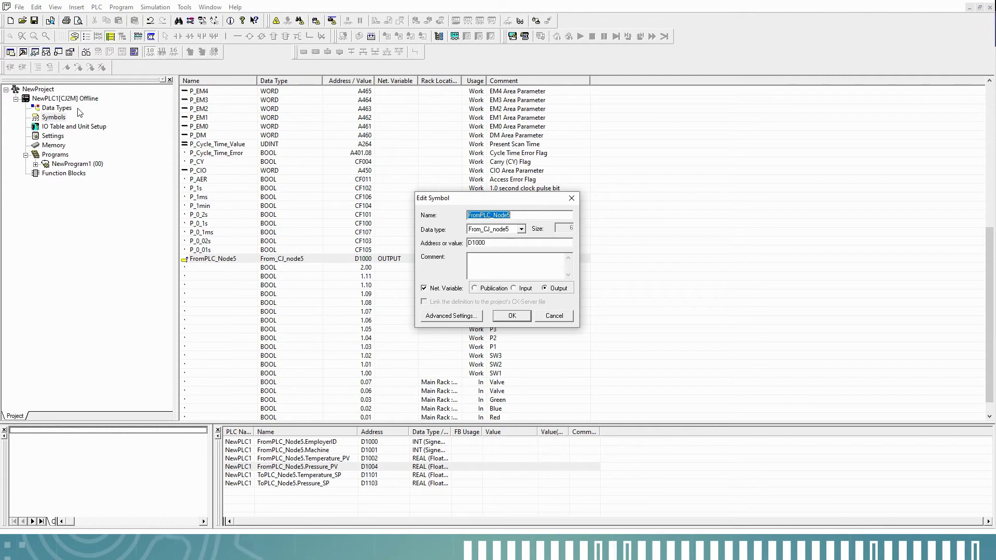
{"action": "left_click", "coordinate": [522, 229]}
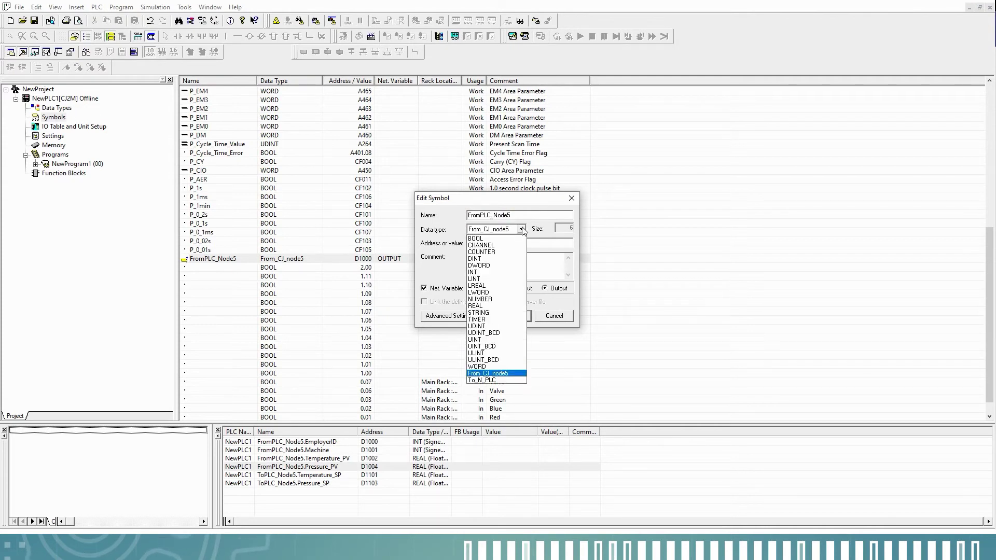
{"action": "left_click", "coordinate": [521, 374]}
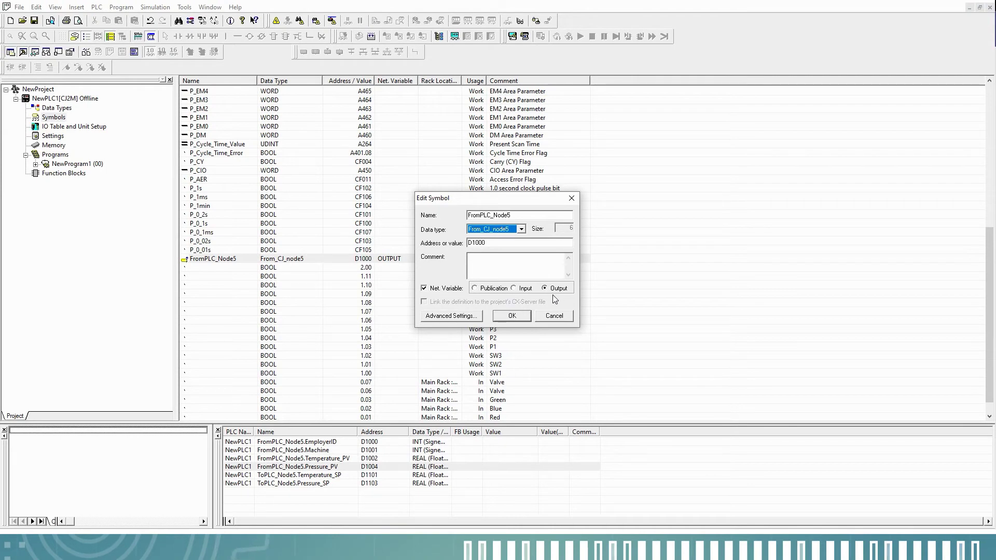
{"action": "left_click", "coordinate": [525, 317]}
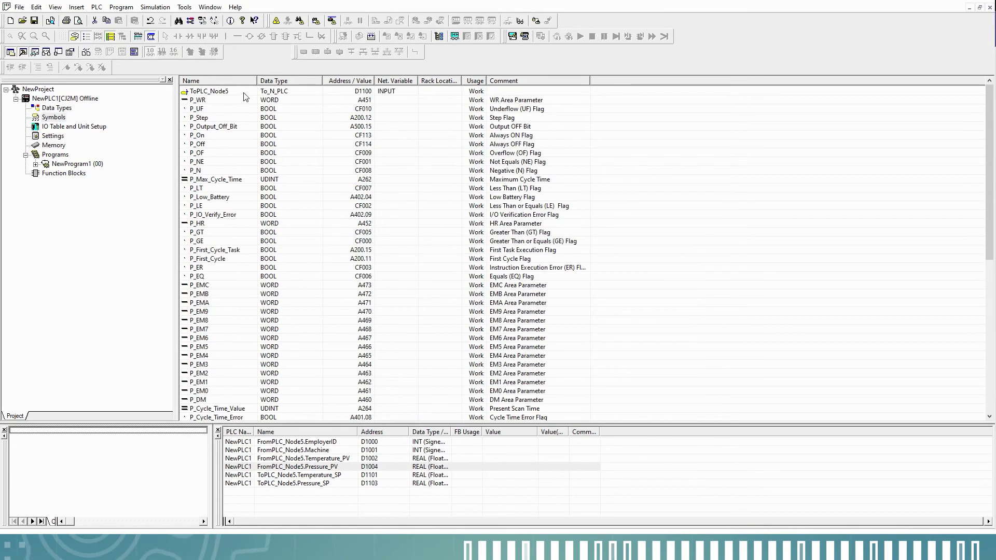
Step: Edit the ToPLC_Node5 symbol, choosing the To_N_PLC structure as its data type
{"action": "left_click", "coordinate": [239, 94]}
{"action": "right_click", "coordinate": [238, 94]}
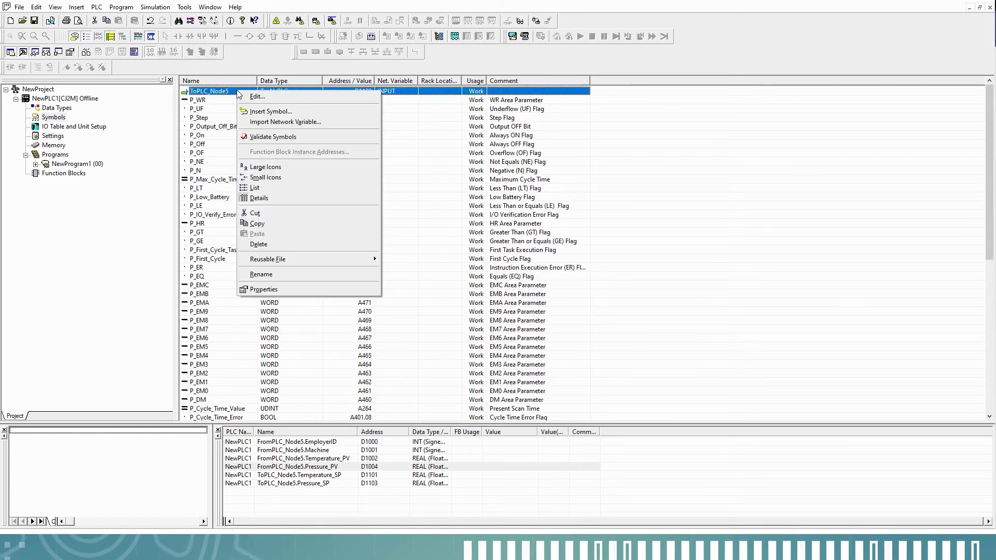
{"action": "left_click", "coordinate": [330, 103]}
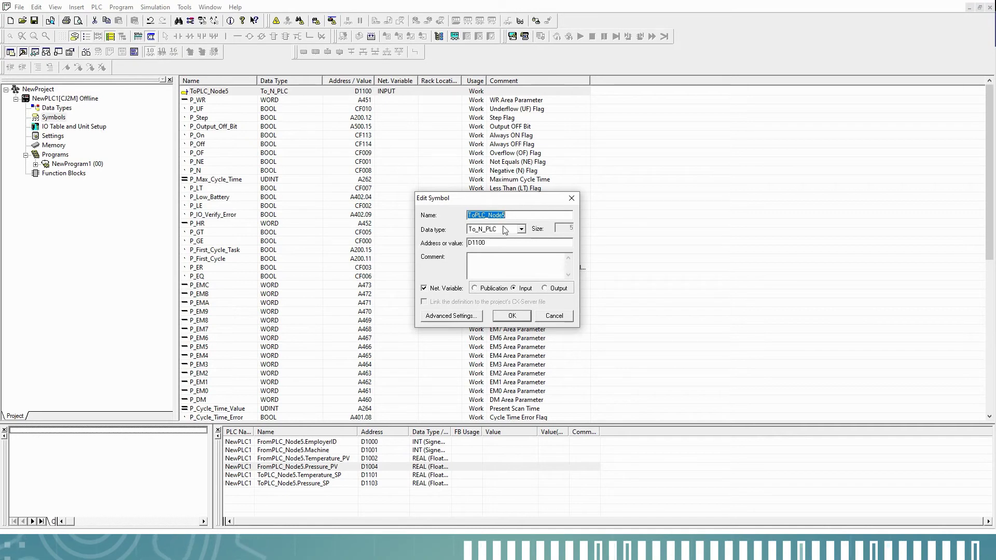
{"action": "left_click", "coordinate": [522, 229]}
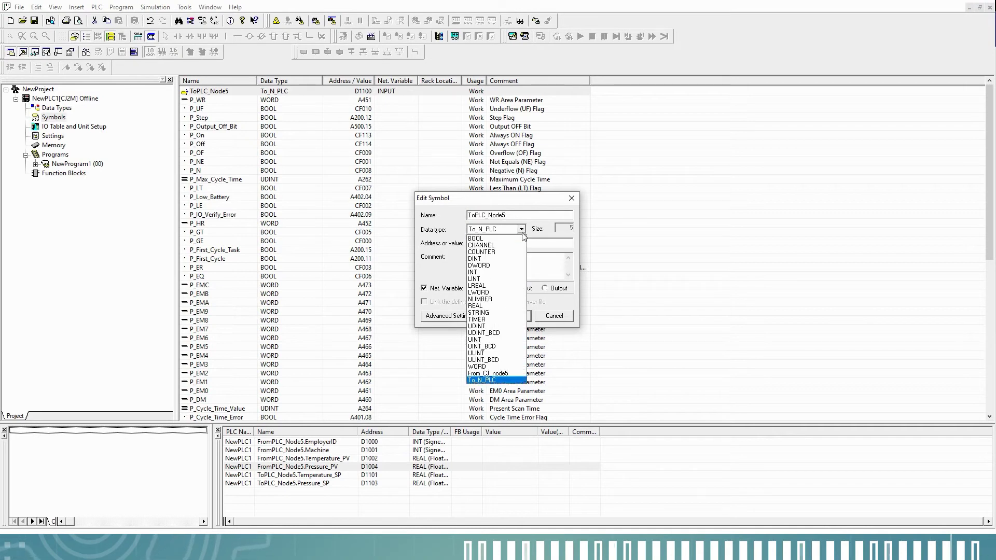
{"action": "left_click", "coordinate": [521, 380]}
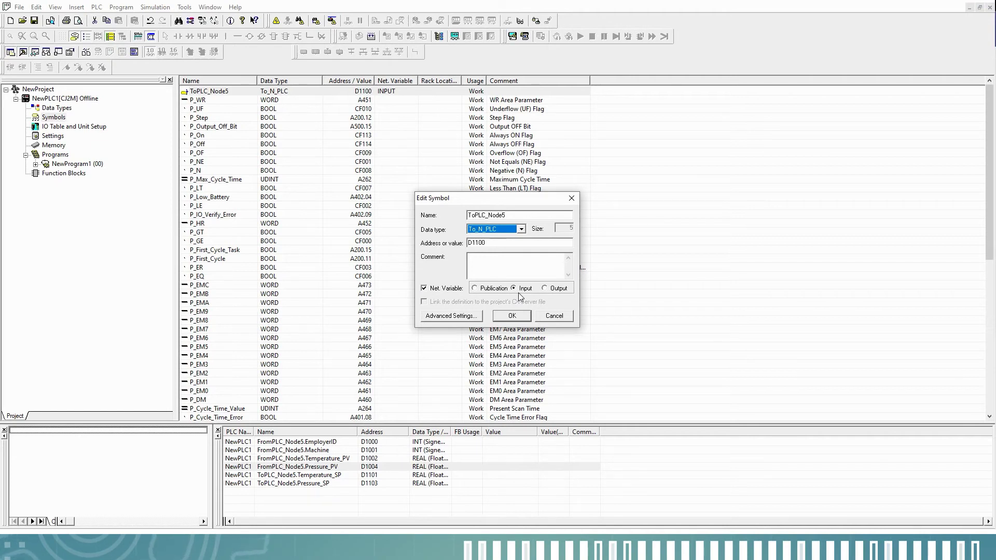
{"action": "left_click", "coordinate": [525, 319]}
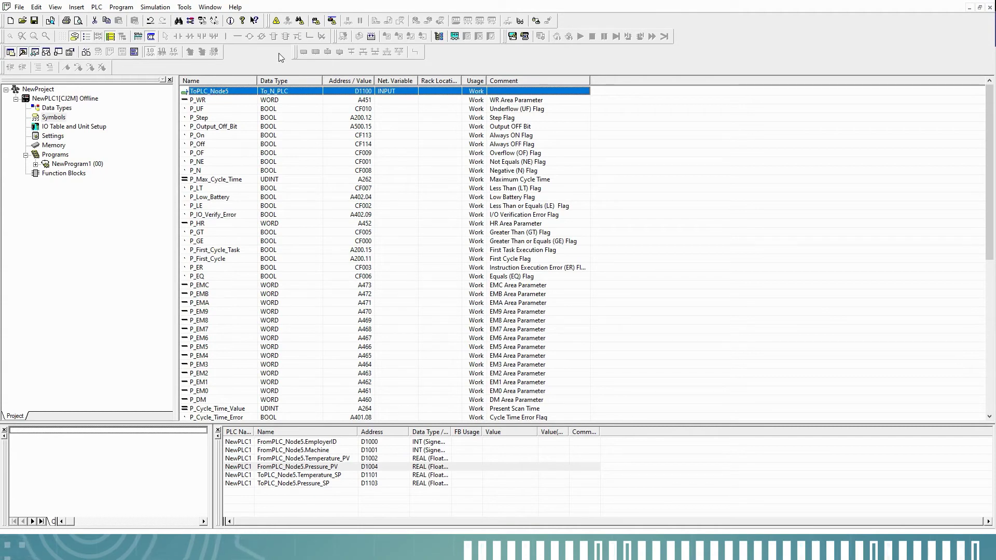
Step: Go online with NewPLC1 and check the options for downloading to the PLC without starting the transfer
{"action": "left_click", "coordinate": [277, 22]}
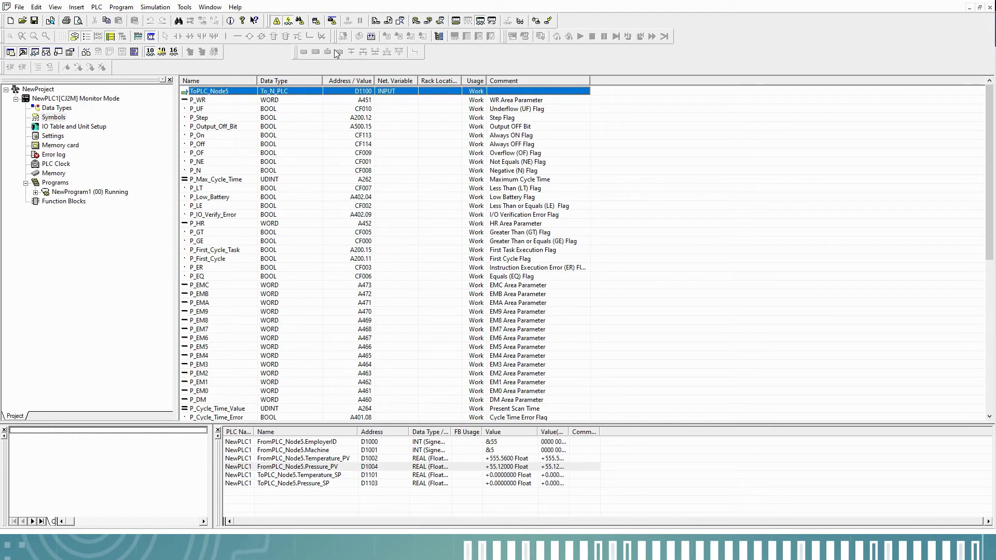
{"action": "left_click", "coordinate": [375, 21]}
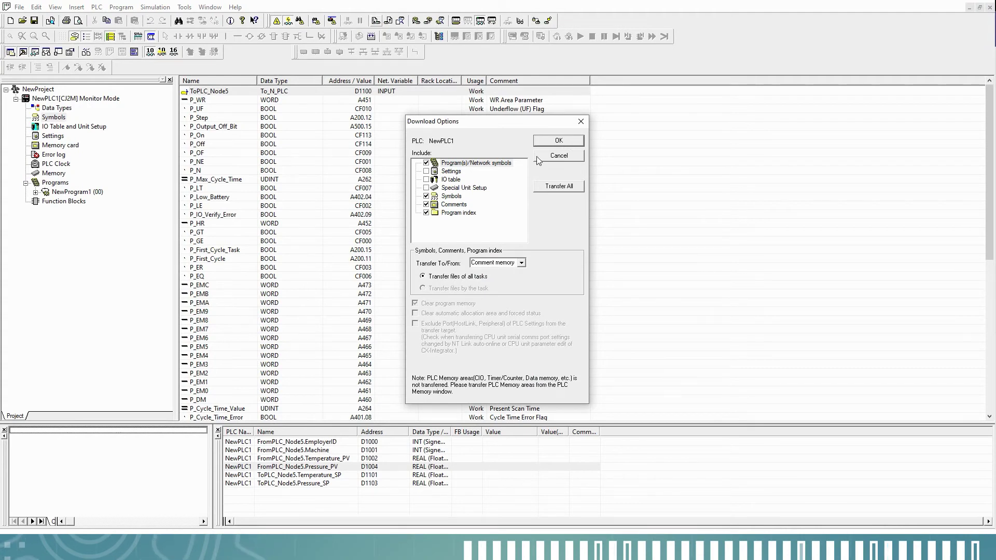
{"action": "left_click", "coordinate": [581, 122]}
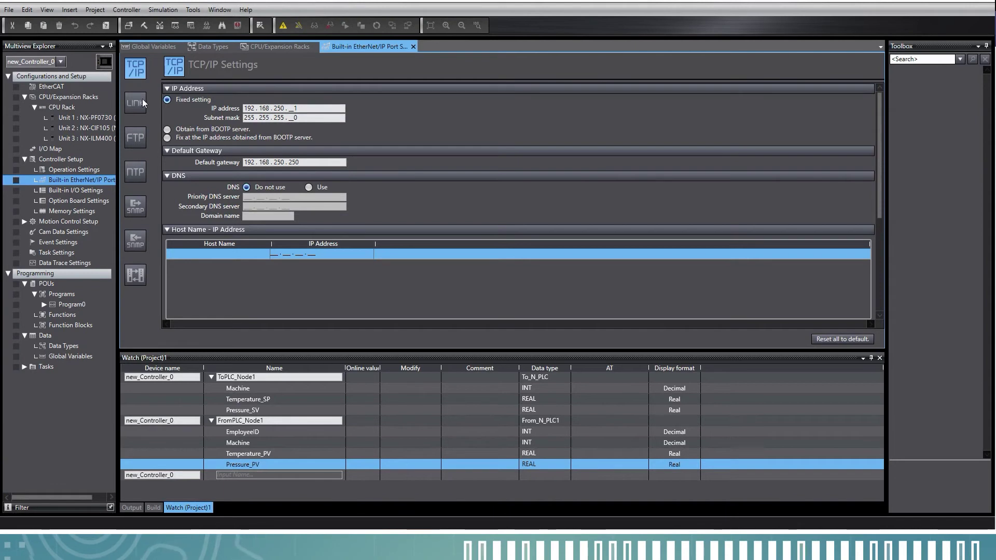
Step: In Sysmac Studio, open new_Controller_0's data types and review the structures and the commands for creating new data types
{"action": "left_click", "coordinate": [59, 345]}
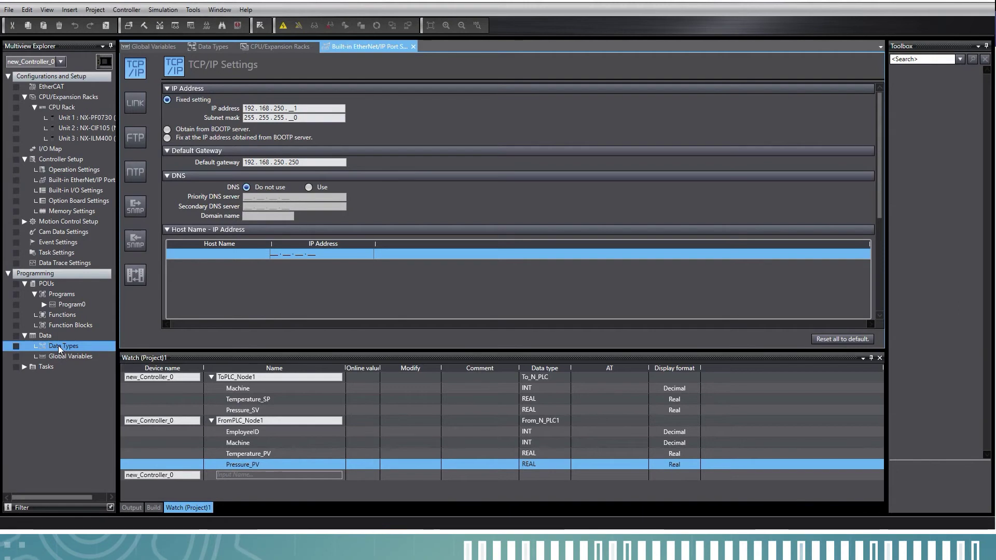
{"action": "double_click", "coordinate": [58, 345]}
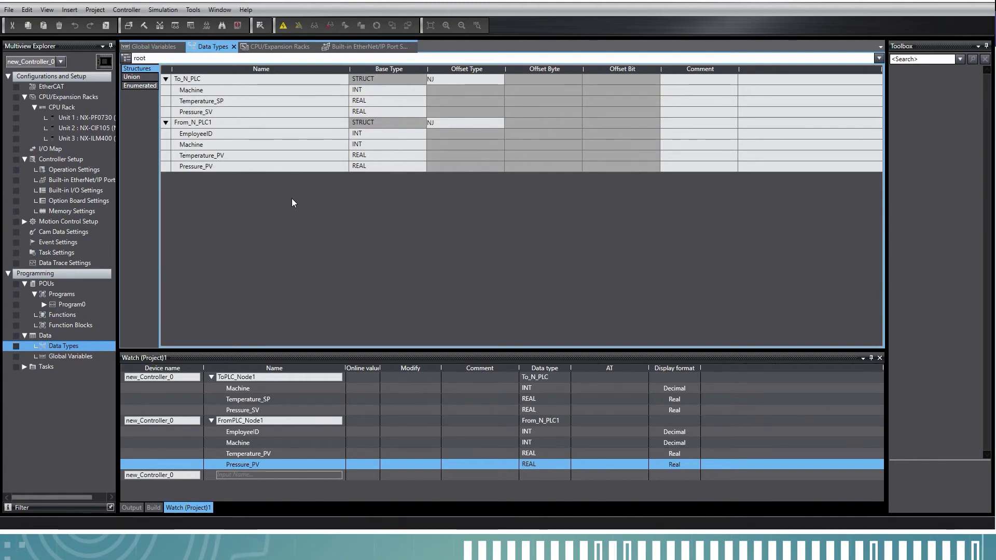
{"action": "right_click", "coordinate": [289, 165]}
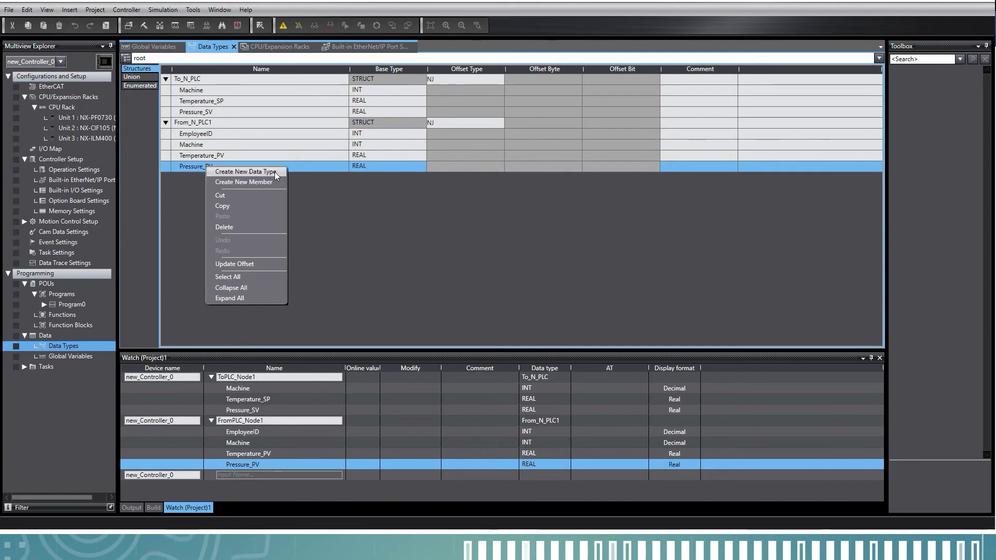
{"action": "left_click", "coordinate": [359, 219]}
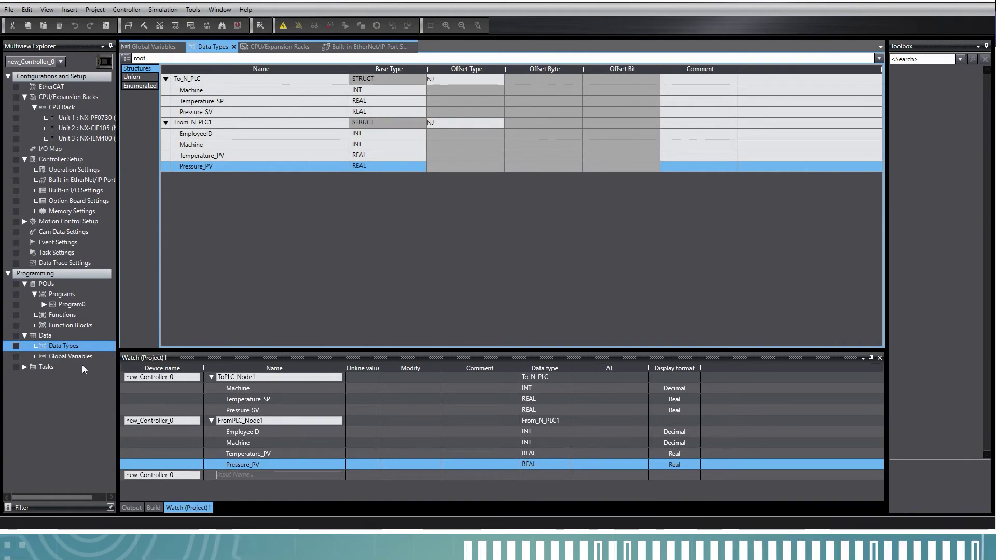
Step: Open the controller's global variables and check the data type assigned to FromPLC_Node1
{"action": "double_click", "coordinate": [64, 357]}
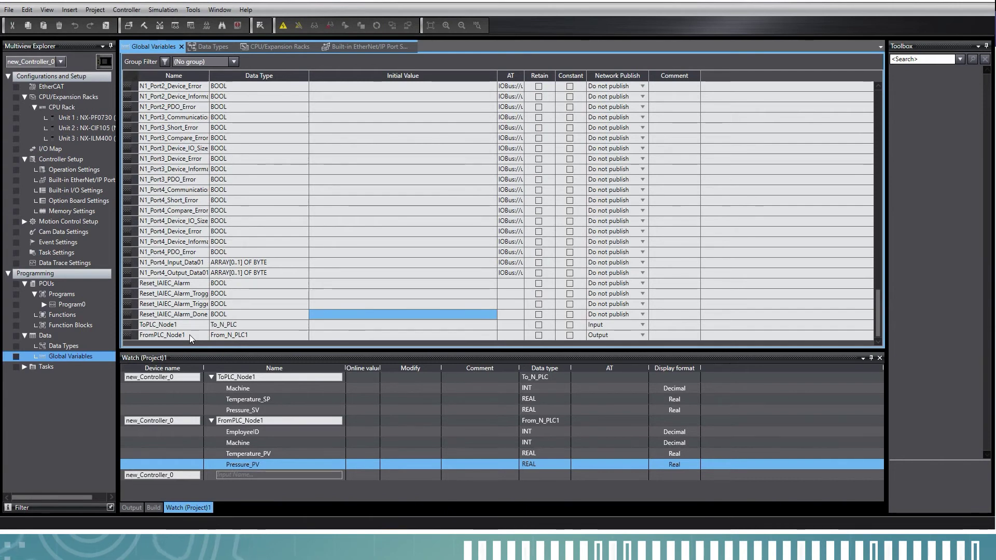
{"action": "left_click", "coordinate": [272, 335]}
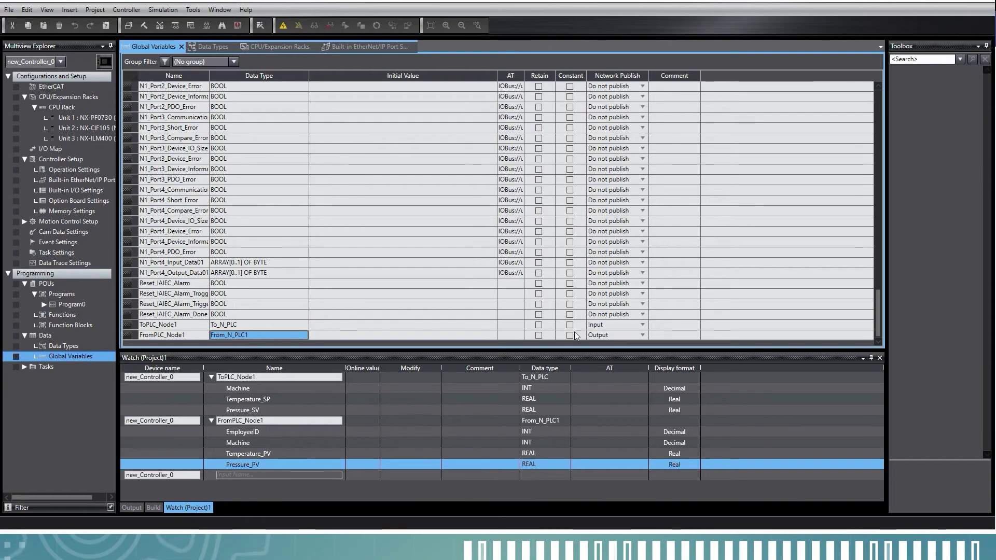
Step: Check the network publish setting of FromPLC_Node1 and the names of the FromPLC_Node1 and ToPLC_Node1 global variables
{"action": "left_click", "coordinate": [630, 334]}
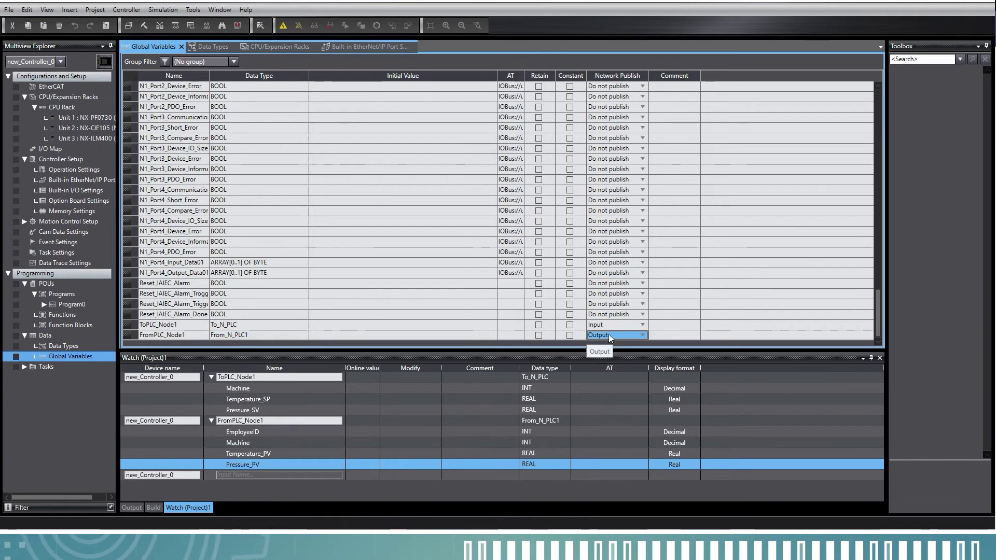
{"action": "left_click", "coordinate": [188, 336]}
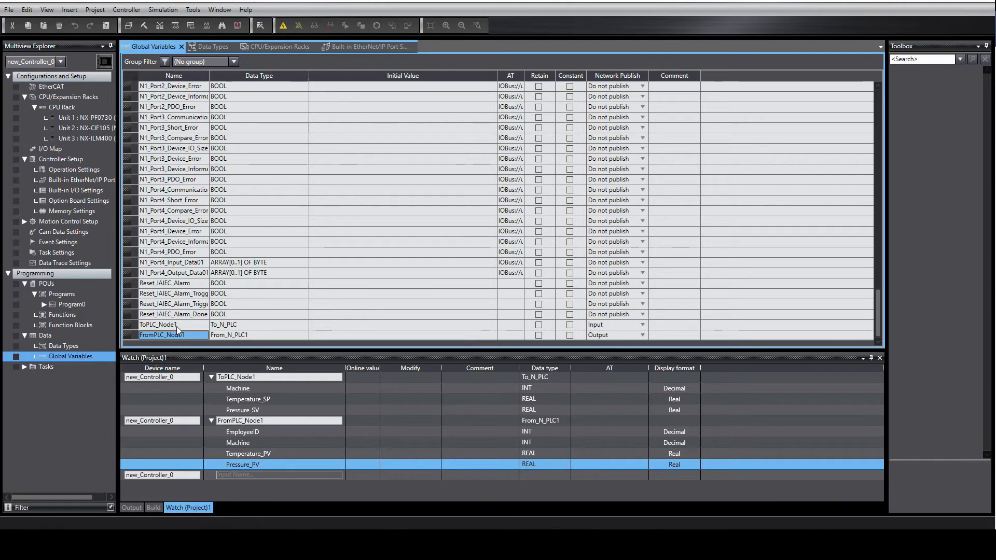
{"action": "left_click", "coordinate": [182, 326]}
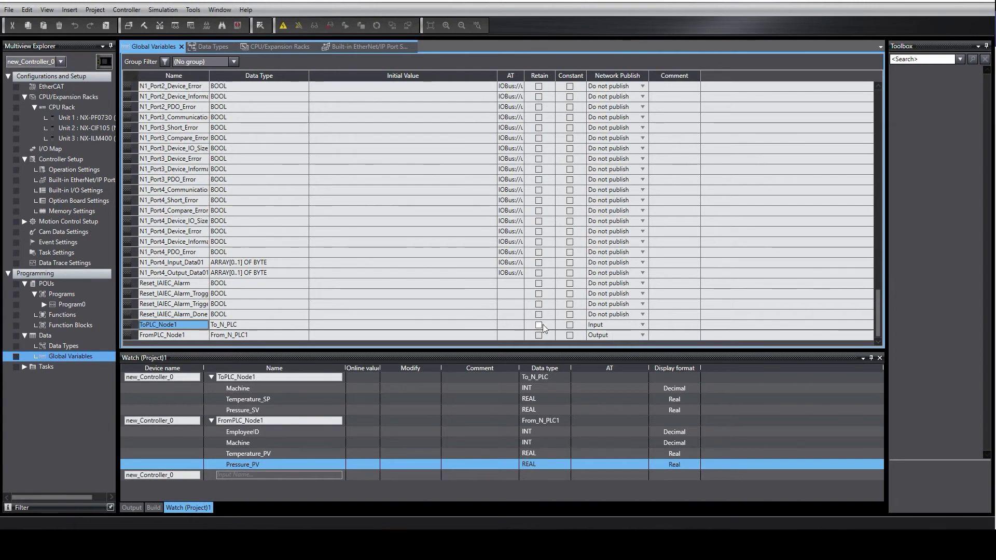
Step: Open the EtherNet/IP connection settings of the NX1P2's built-in port at 192.168.250.1 and close the device list
{"action": "left_click", "coordinate": [195, 11]}
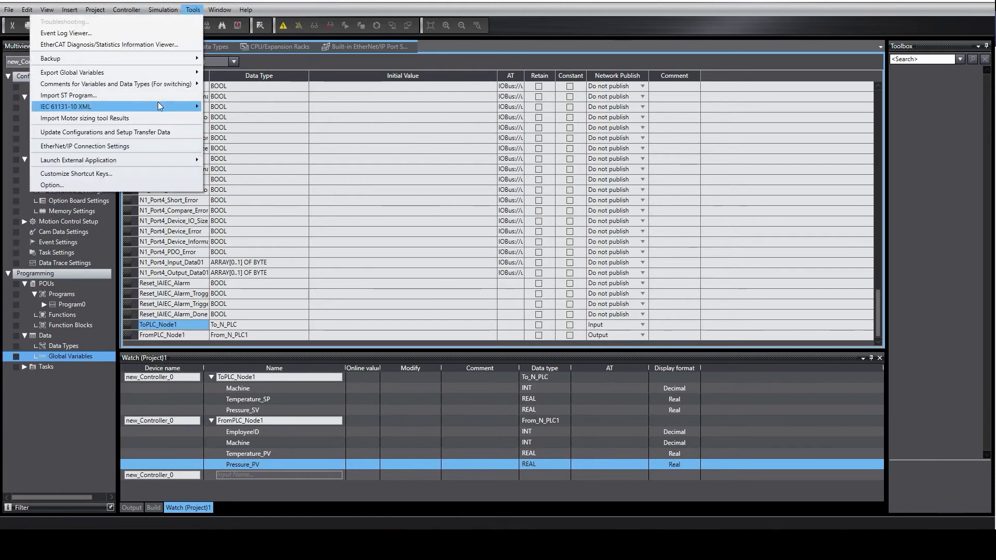
{"action": "left_click", "coordinate": [151, 146]}
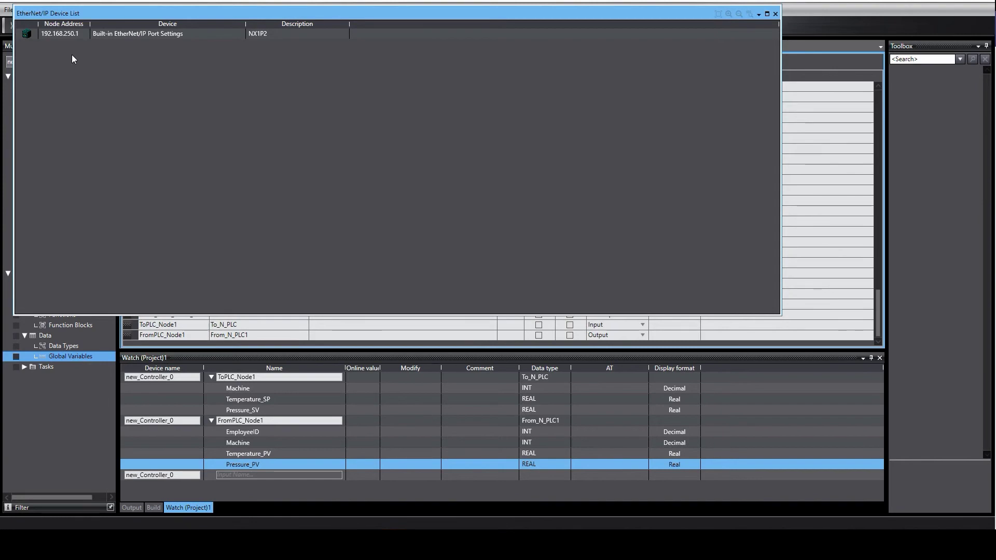
{"action": "double_click", "coordinate": [30, 33]}
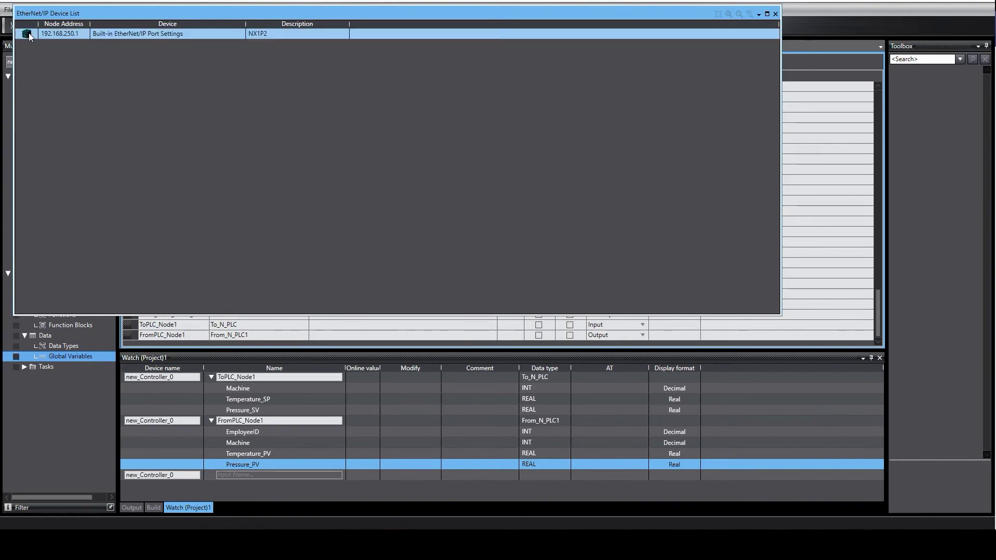
{"action": "left_click", "coordinate": [918, 108]}
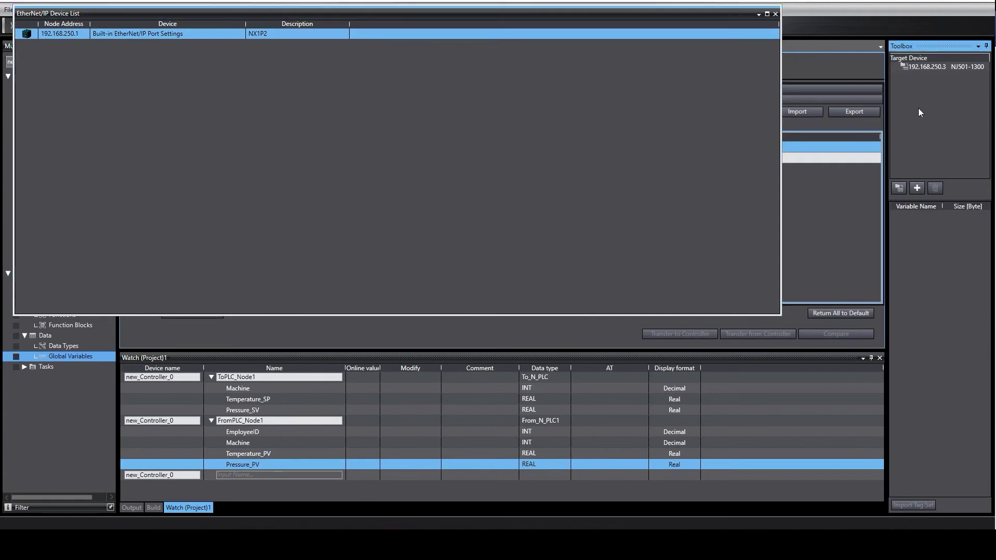
{"action": "left_click", "coordinate": [675, 12]}
{"action": "left_click_drag", "start_coordinate": [728, 17], "coordinate": [792, 179]}
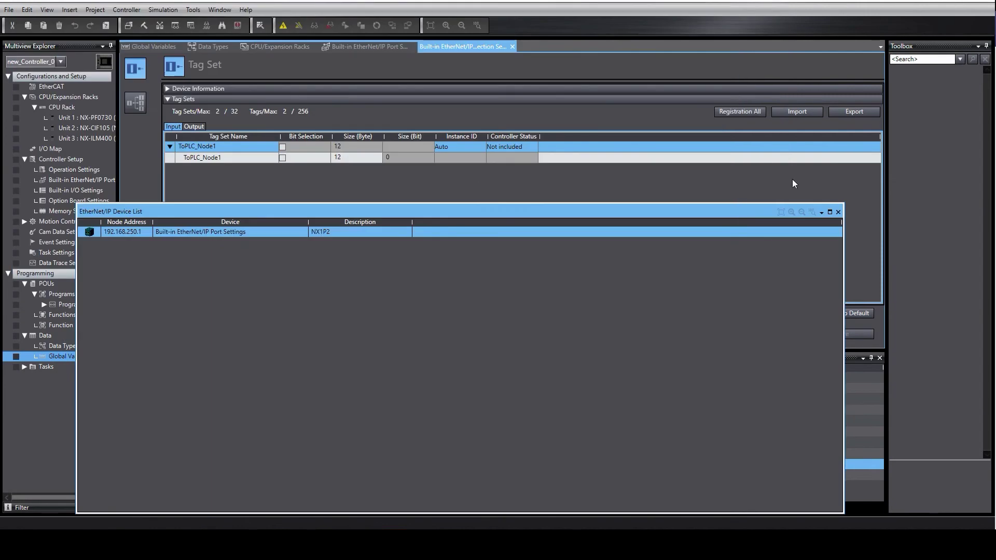
{"action": "left_click", "coordinate": [838, 212]}
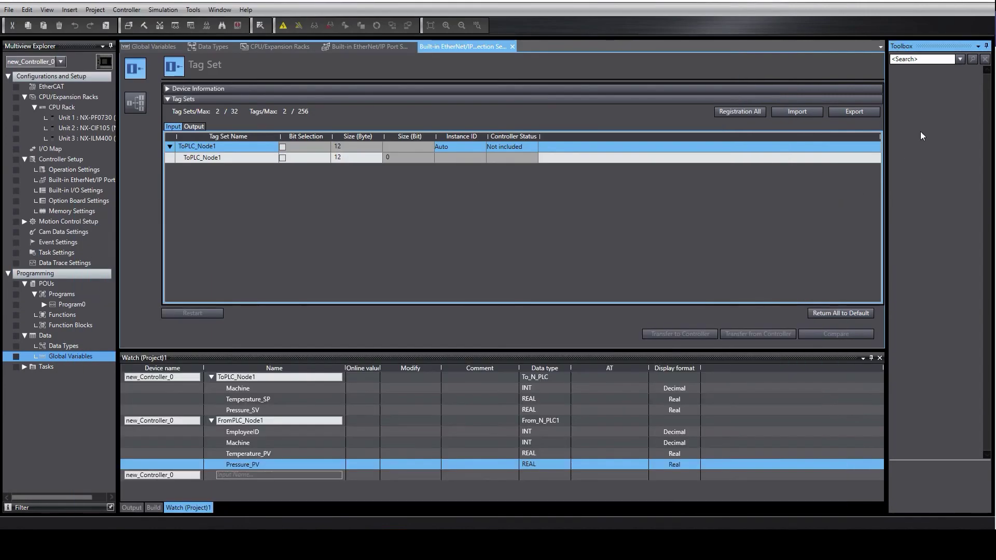
Step: Fill in a new target device with node address 192.168.250.003, model NJ501-1300 and revision 1, and cancel without adding it
{"action": "left_click", "coordinate": [136, 69]}
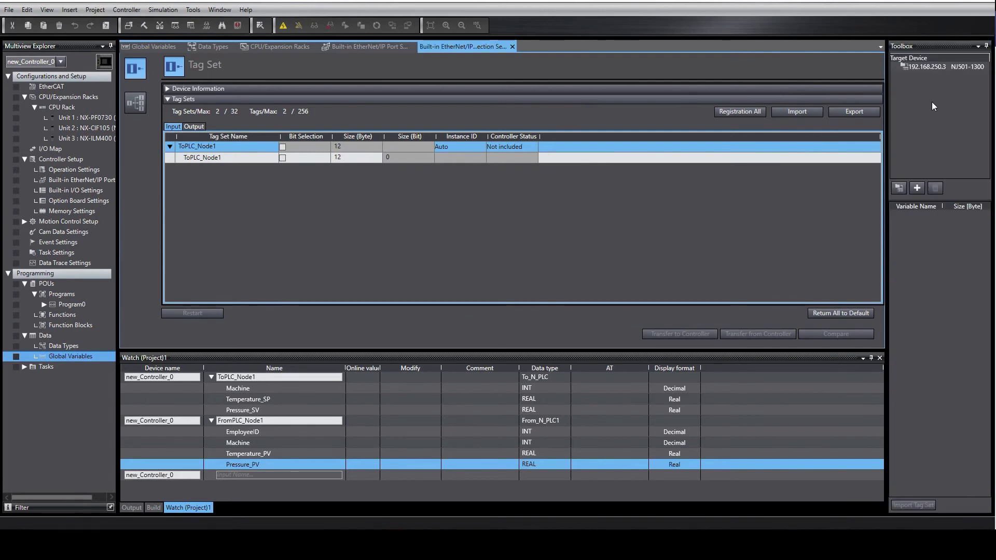
{"action": "left_click", "coordinate": [917, 188]}
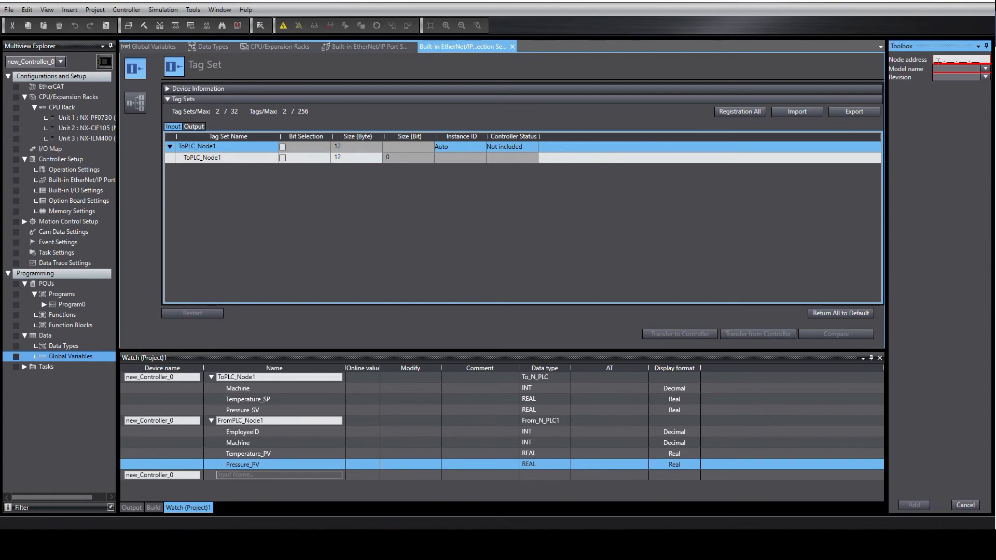
{"action": "left_click", "coordinate": [935, 60]}
{"action": "type", "text": "192 . 168 . 250 . 003"}
{"action": "left_click", "coordinate": [985, 69]}
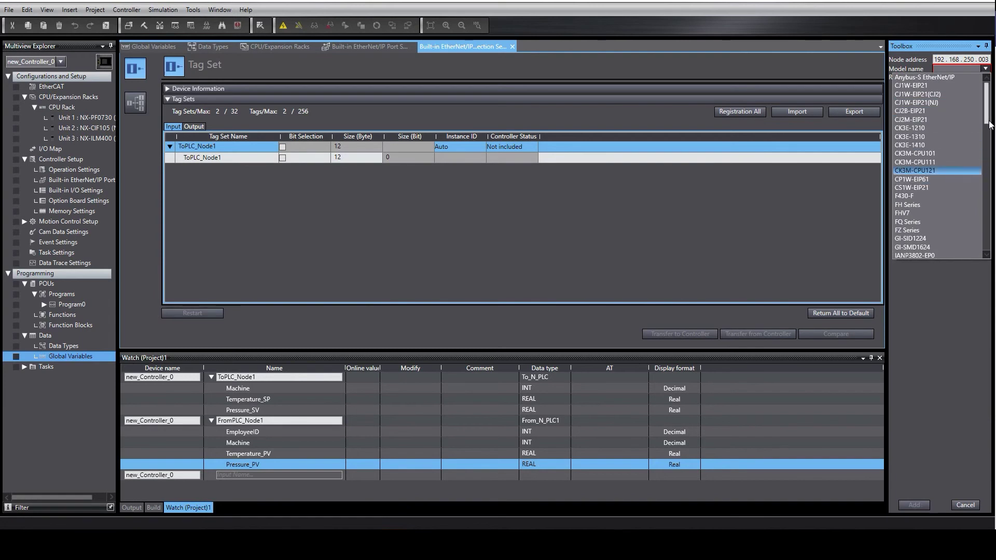
{"action": "left_click_drag", "start_coordinate": [988, 116], "coordinate": [986, 158]}
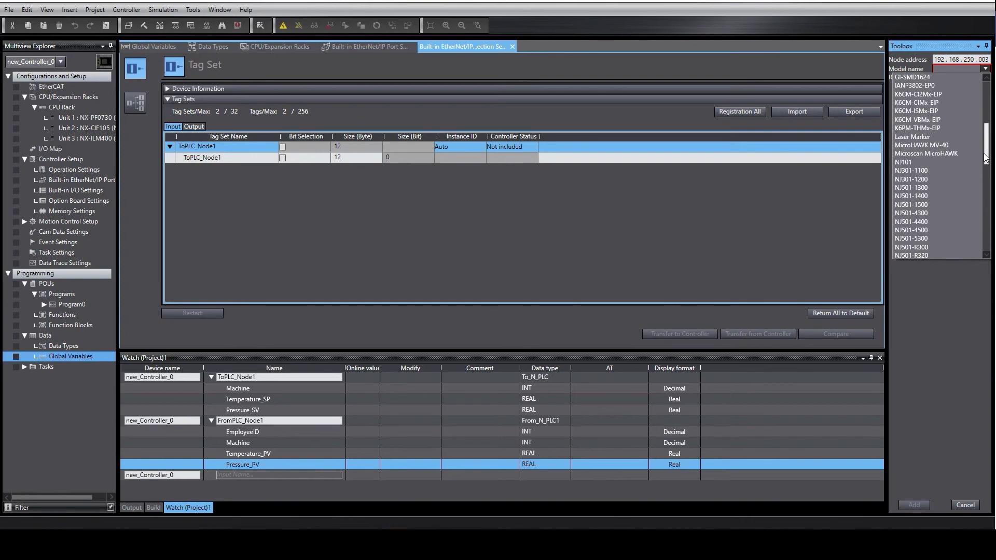
{"action": "left_click", "coordinate": [916, 187]}
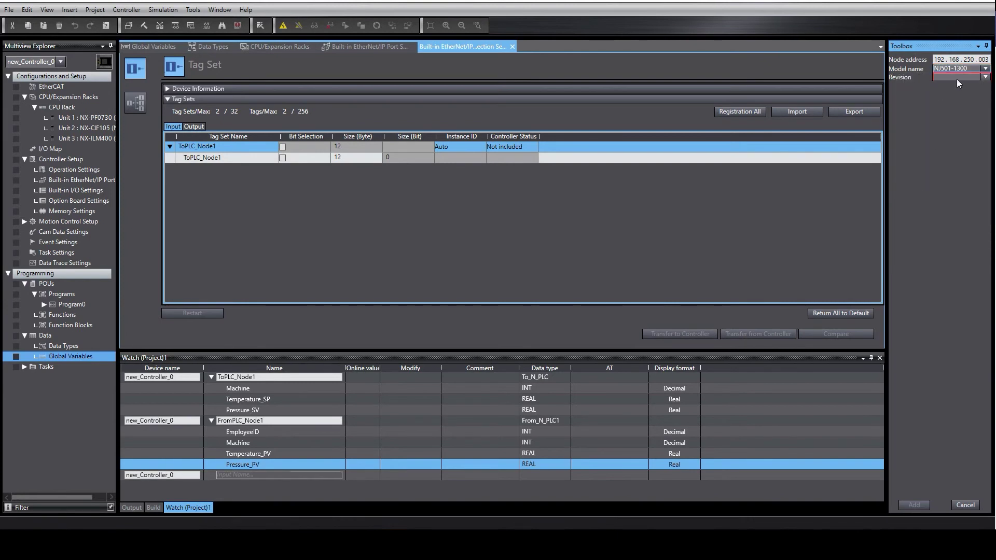
{"action": "left_click", "coordinate": [986, 77]}
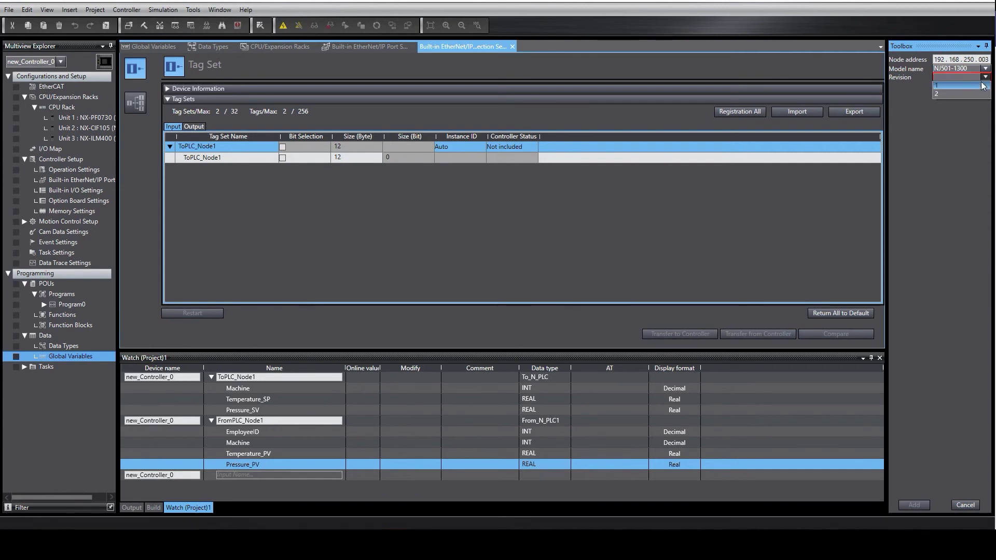
{"action": "left_click", "coordinate": [982, 86]}
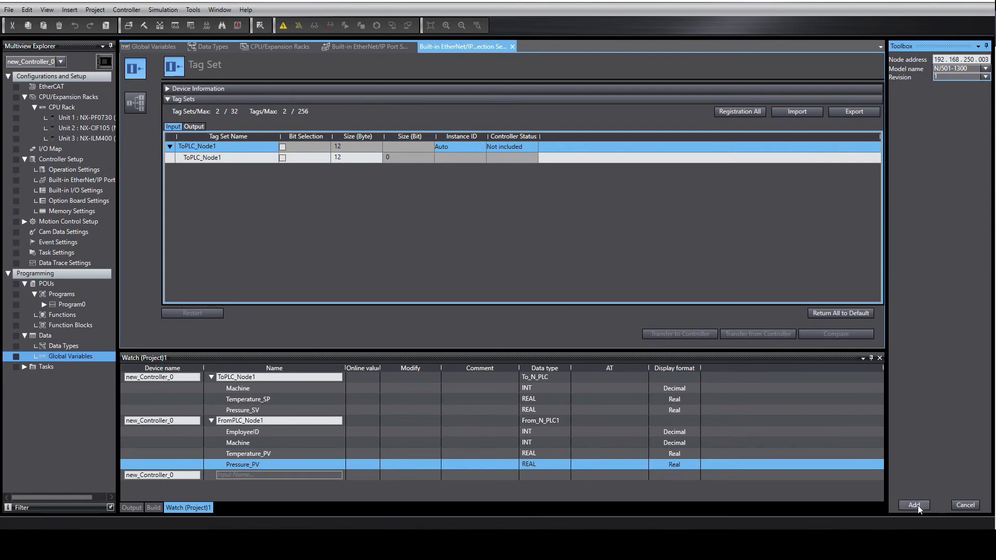
{"action": "left_click", "coordinate": [967, 504]}
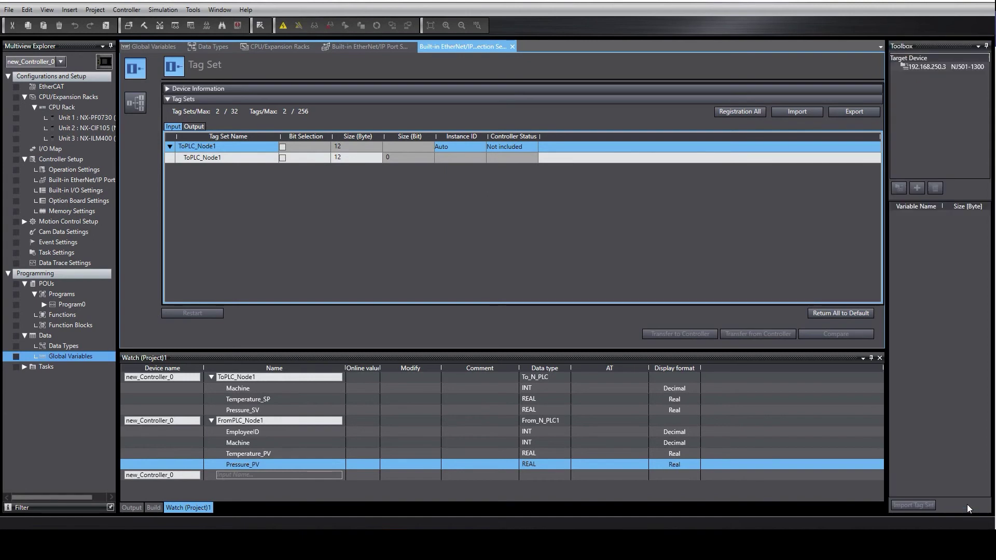
Step: Review the tag set registration dialog without registering anything, and examine the output tag sets
{"action": "left_click", "coordinate": [974, 80]}
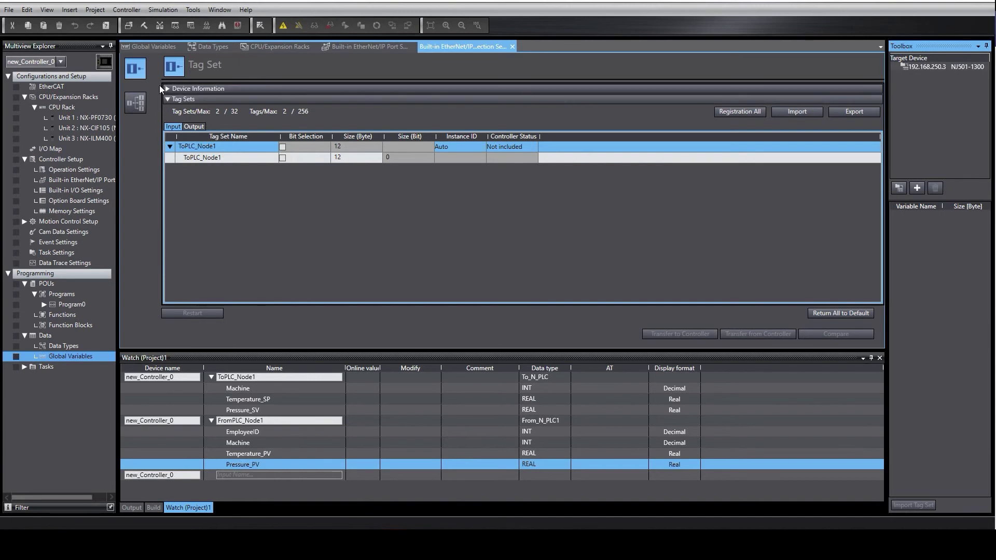
{"action": "left_click", "coordinate": [136, 71]}
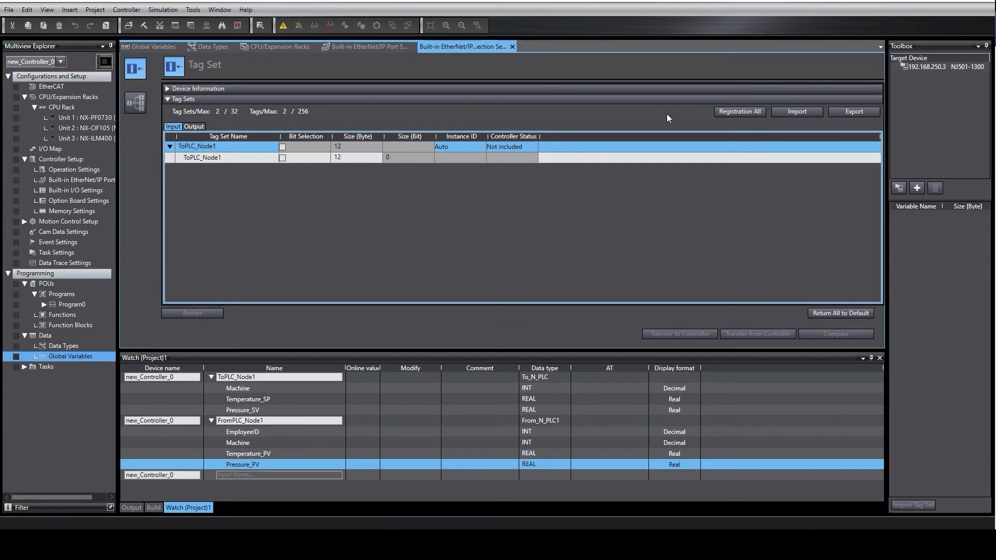
{"action": "left_click", "coordinate": [742, 111]}
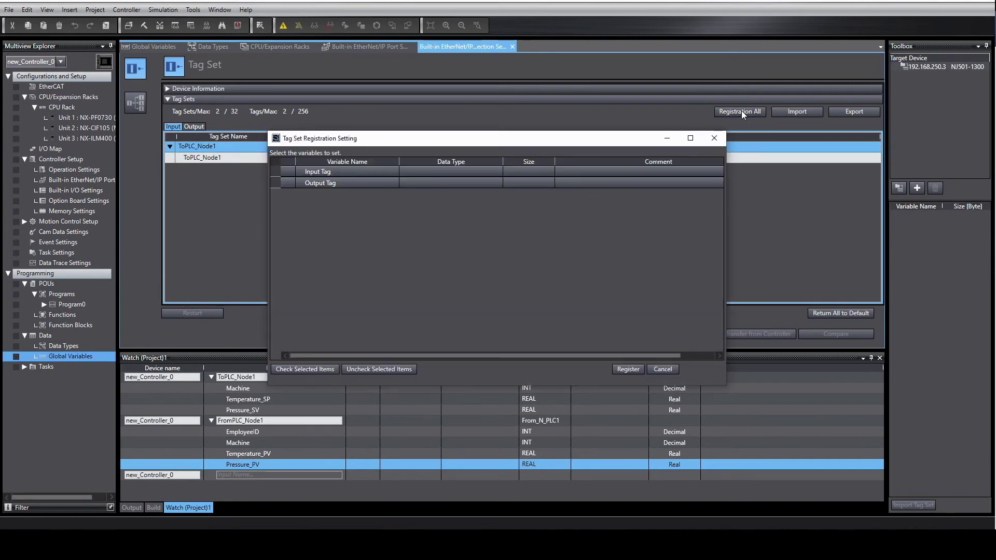
{"action": "left_click", "coordinate": [715, 139]}
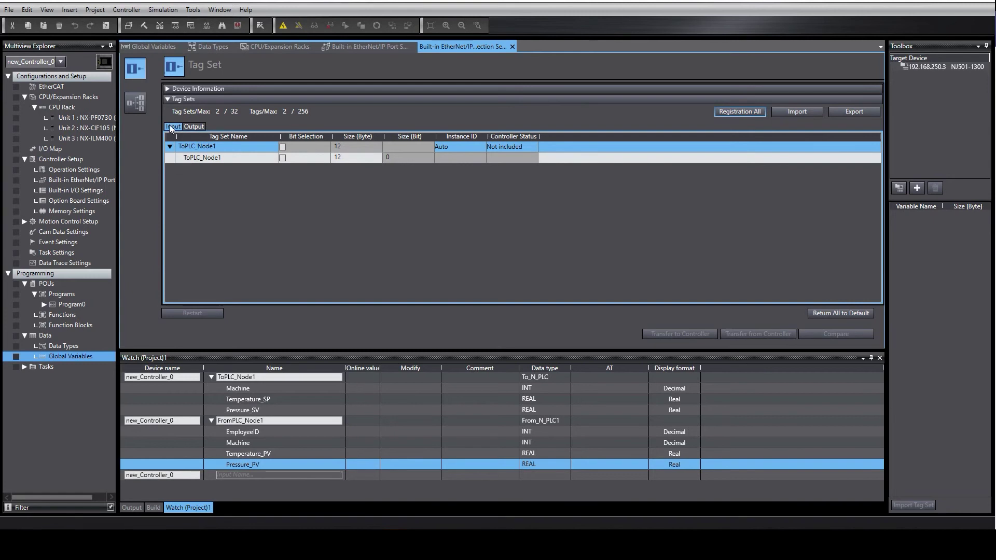
{"action": "left_click", "coordinate": [195, 127]}
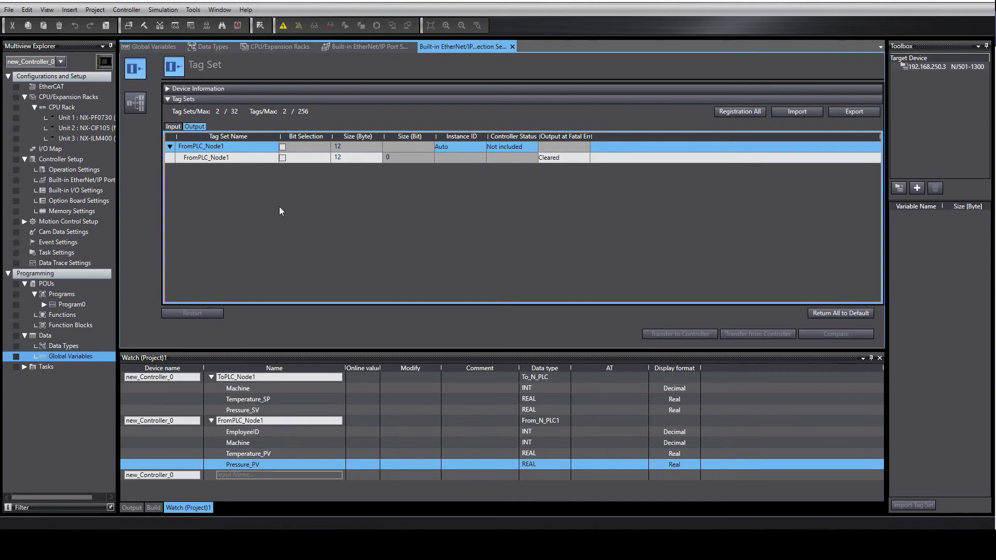
Step: Add a blank second connection in the connection settings, view its target device choices, and delete it
{"action": "left_click", "coordinate": [138, 106]}
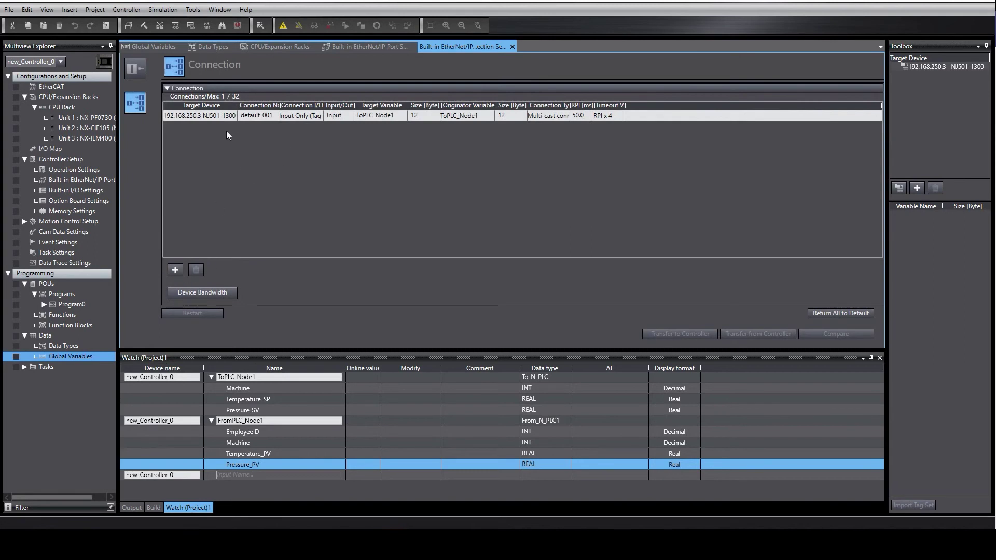
{"action": "left_click", "coordinate": [175, 270]}
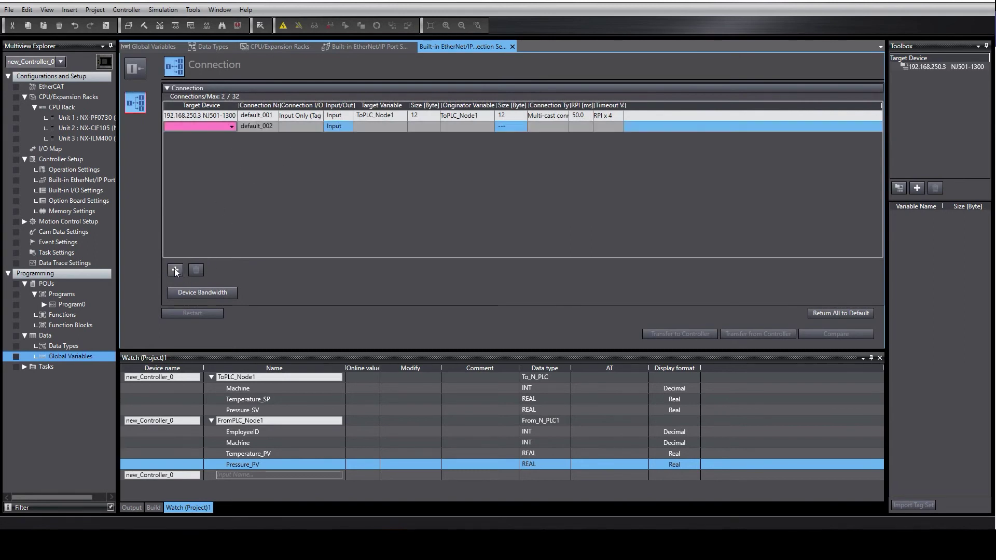
{"action": "left_click", "coordinate": [232, 123]}
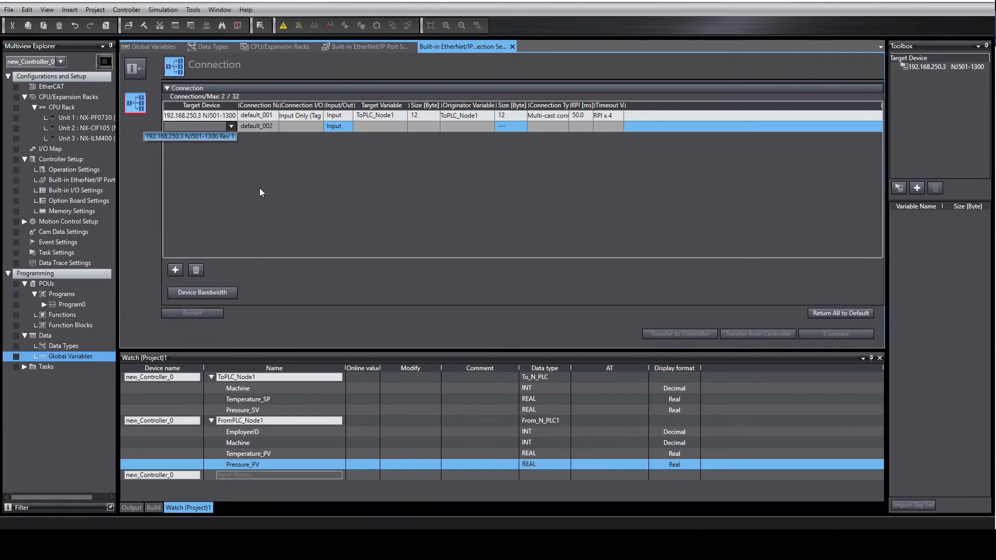
{"action": "left_click", "coordinate": [248, 240]}
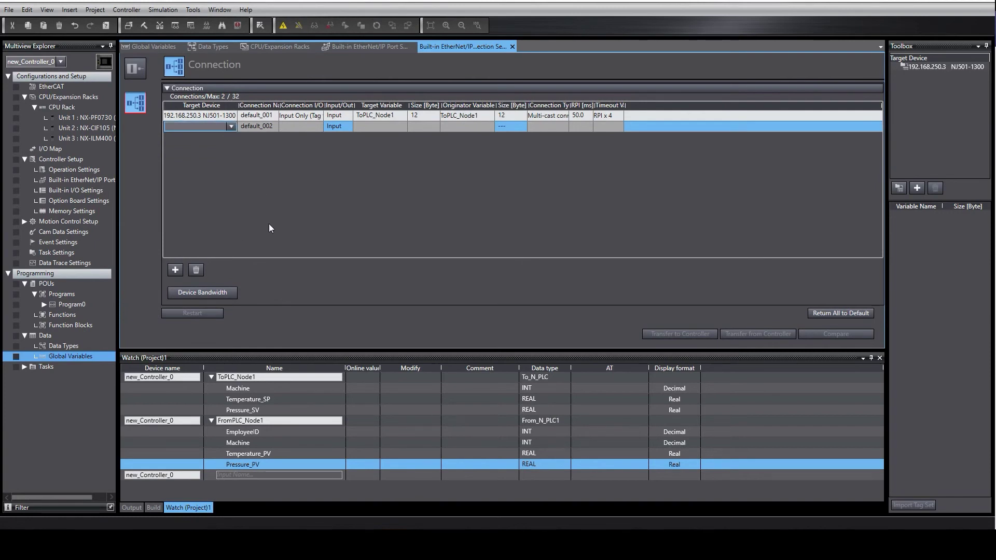
{"action": "right_click", "coordinate": [217, 125]}
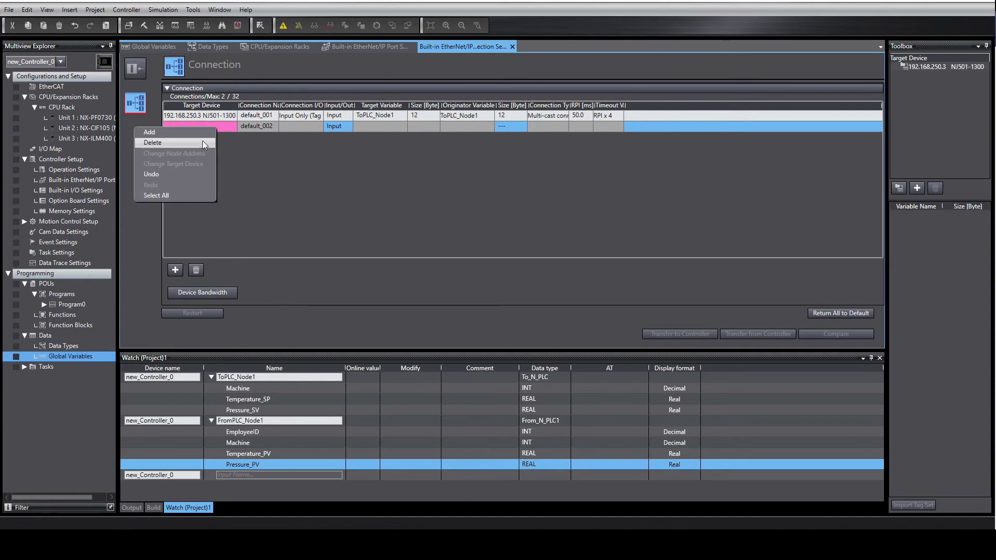
{"action": "left_click", "coordinate": [202, 142]}
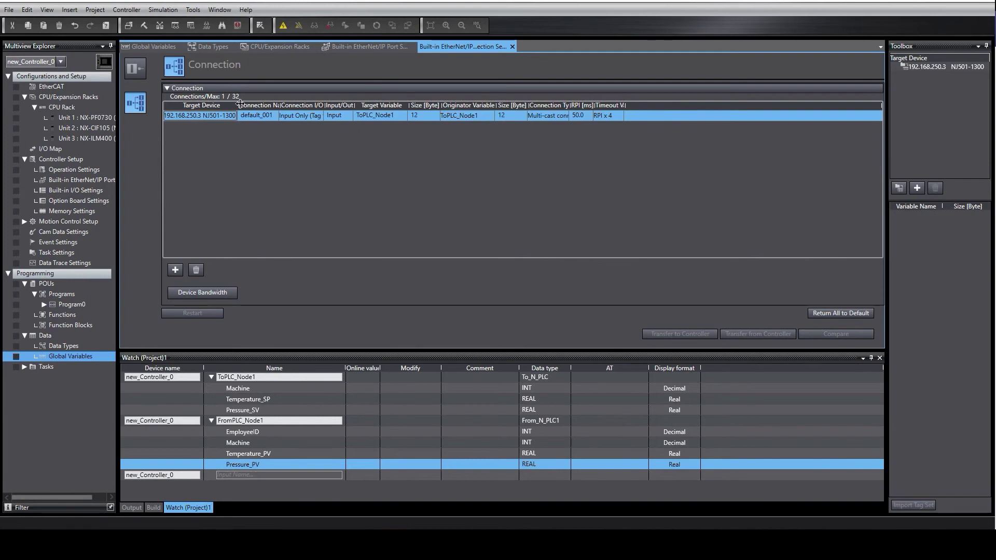
Step: Examine the default_001 connection's target device and target variable, and compare them with the controller's data type structures
{"action": "left_click_drag", "start_coordinate": [239, 104], "coordinate": [246, 104]}
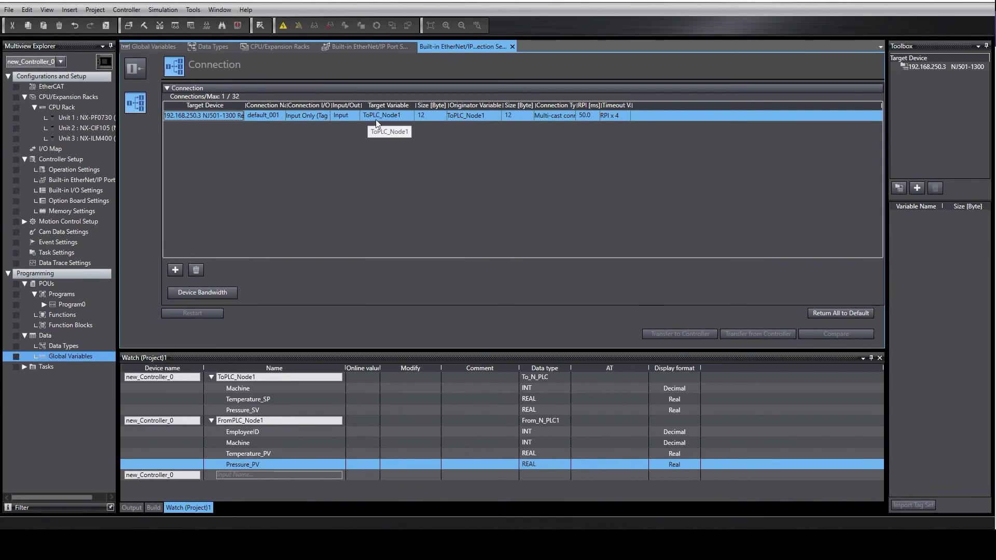
{"action": "left_click", "coordinate": [407, 117]}
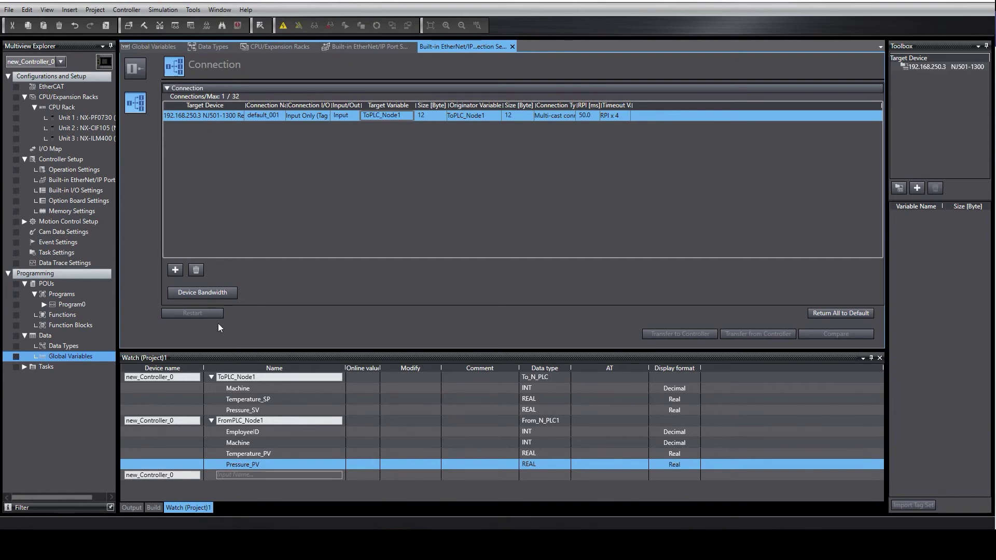
{"action": "double_click", "coordinate": [64, 346]}
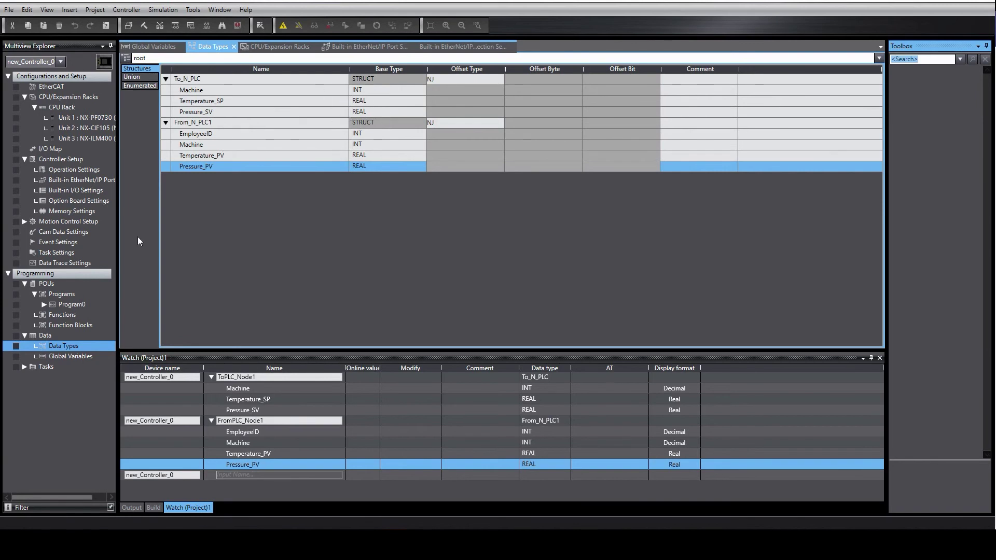
{"action": "left_click", "coordinate": [76, 357]}
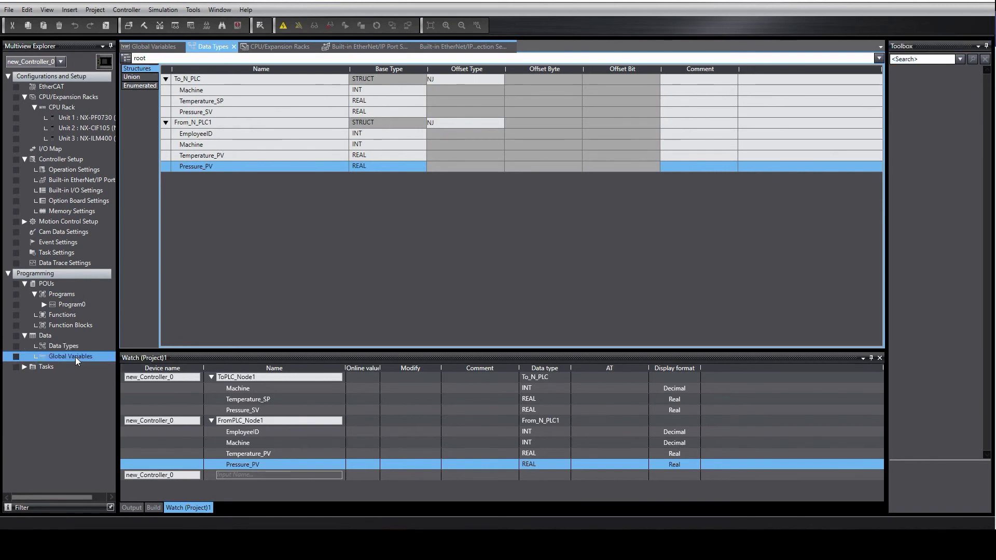
{"action": "left_click", "coordinate": [461, 47]}
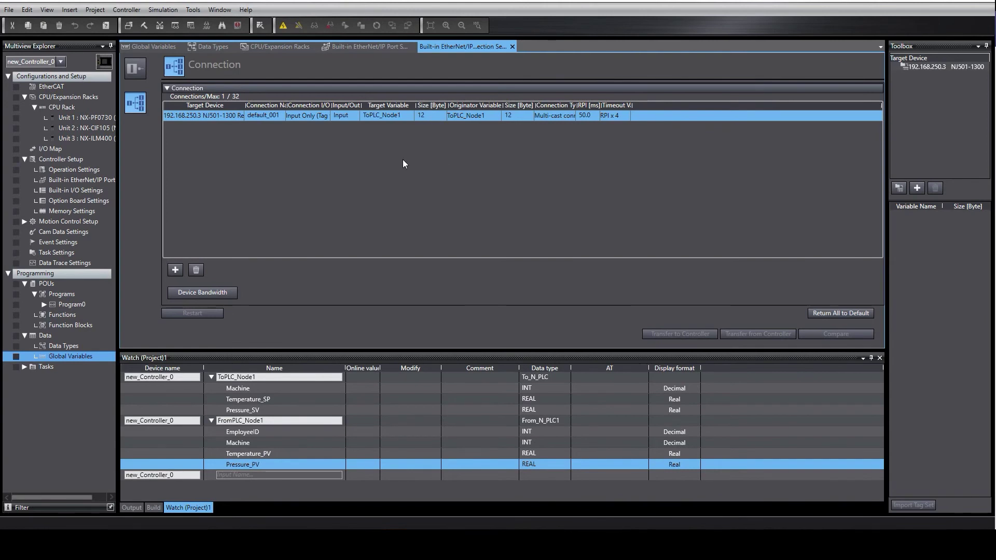
Step: Rebuild the controller project and confirm the rebuild
{"action": "left_click", "coordinate": [95, 10]}
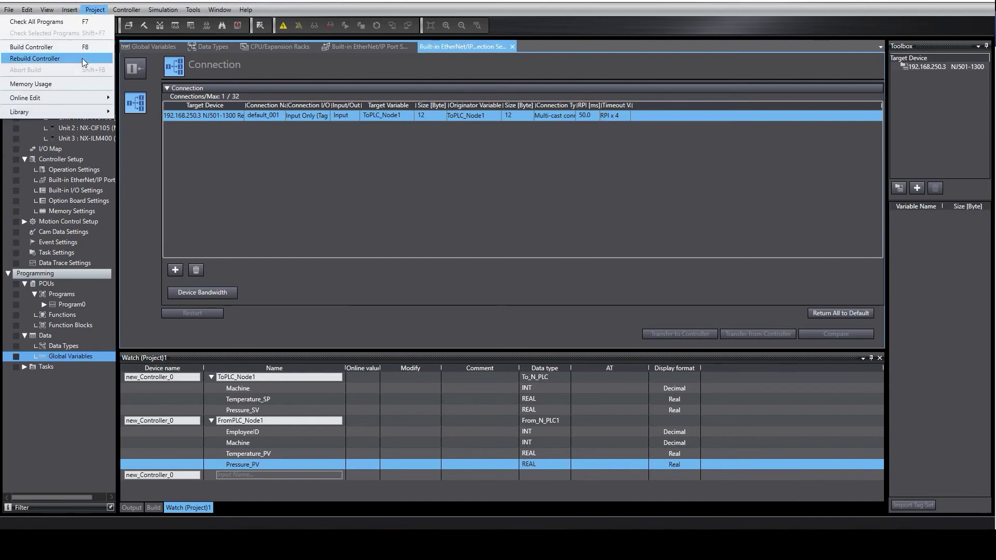
{"action": "left_click", "coordinate": [86, 59]}
{"action": "left_click", "coordinate": [485, 284]}
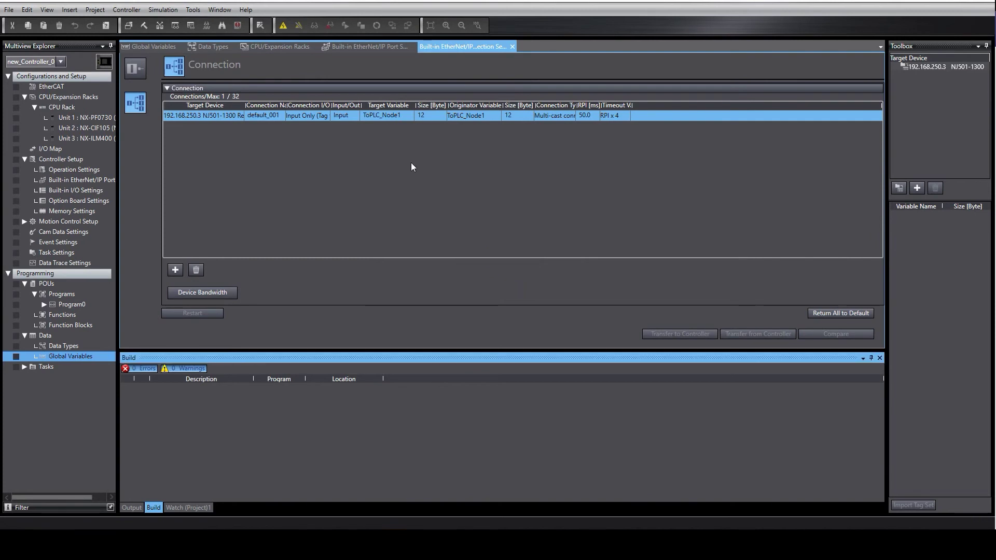
Step: Go online with the NX1P2 and compare its EtherNet/IP connection settings and project data with the controller, without transferring anything
{"action": "left_click", "coordinate": [283, 26]}
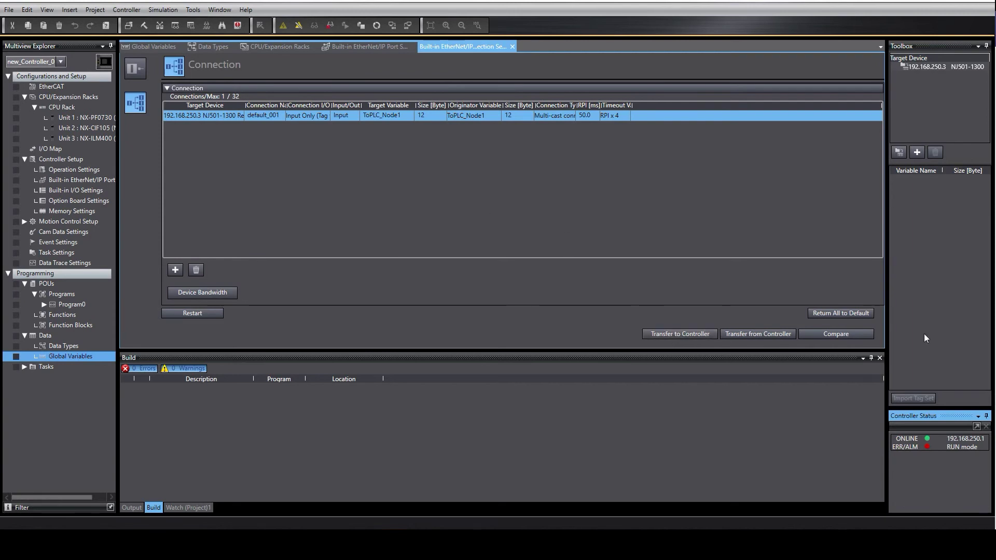
{"action": "left_click", "coordinate": [847, 332]}
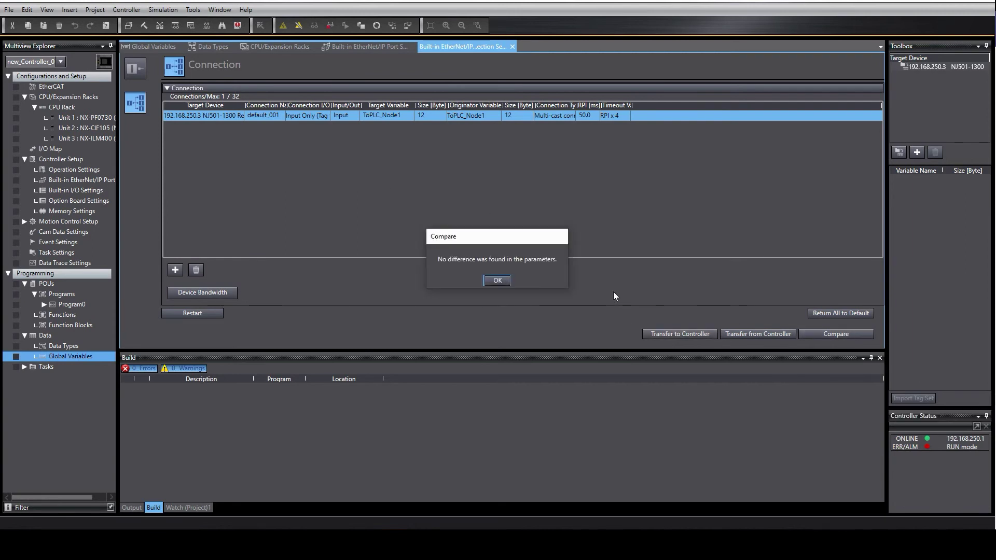
{"action": "left_click", "coordinate": [497, 281]}
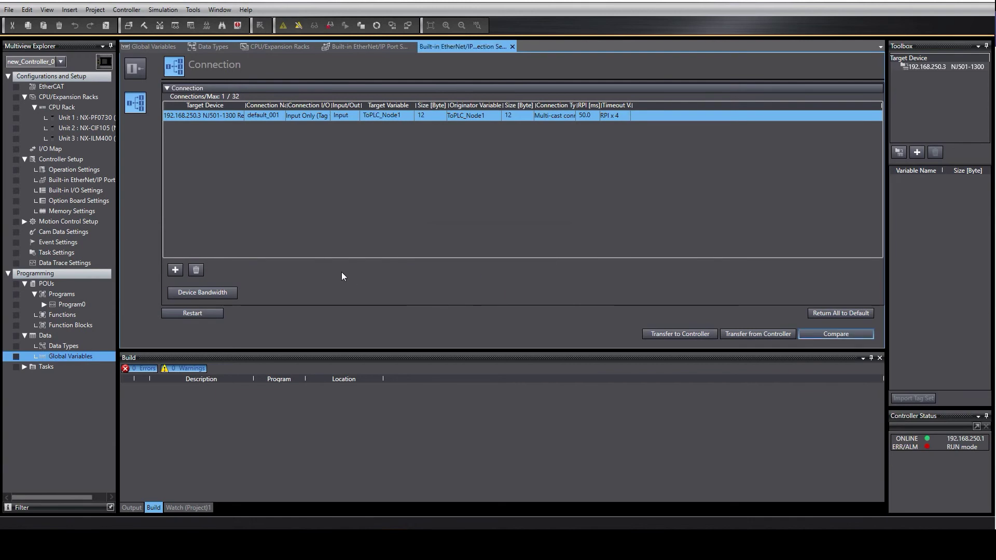
{"action": "left_click", "coordinate": [377, 25]}
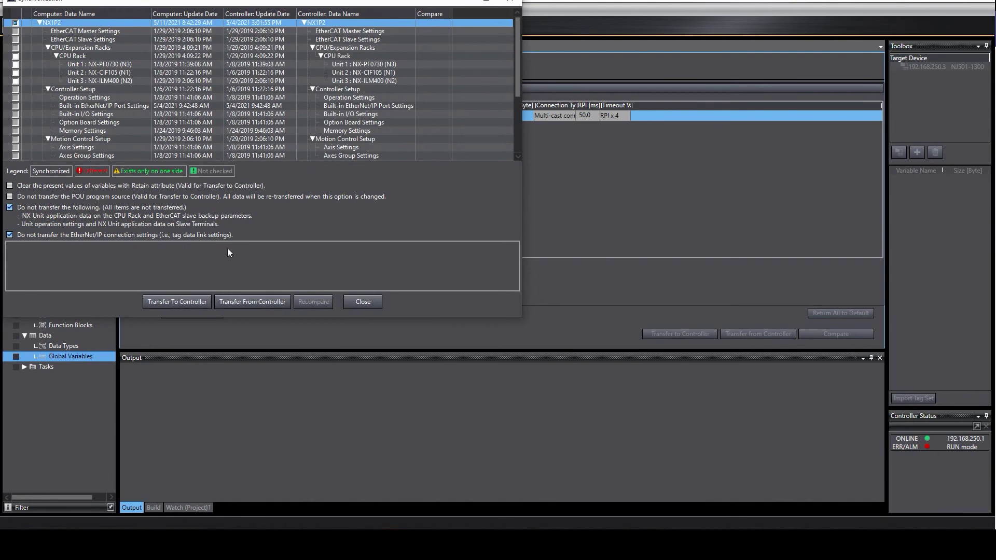
{"action": "left_click", "coordinate": [361, 301]}
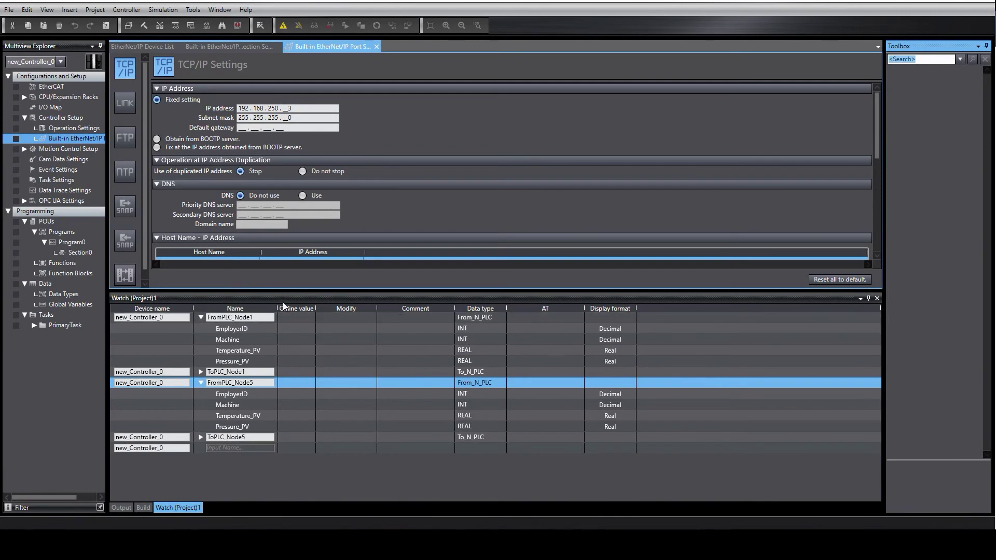
Step: In the NJ501-1300 project, examine the built-in EtherNet/IP port settings, the data type structures and the global variables' network publishing
{"action": "double_click", "coordinate": [69, 138]}
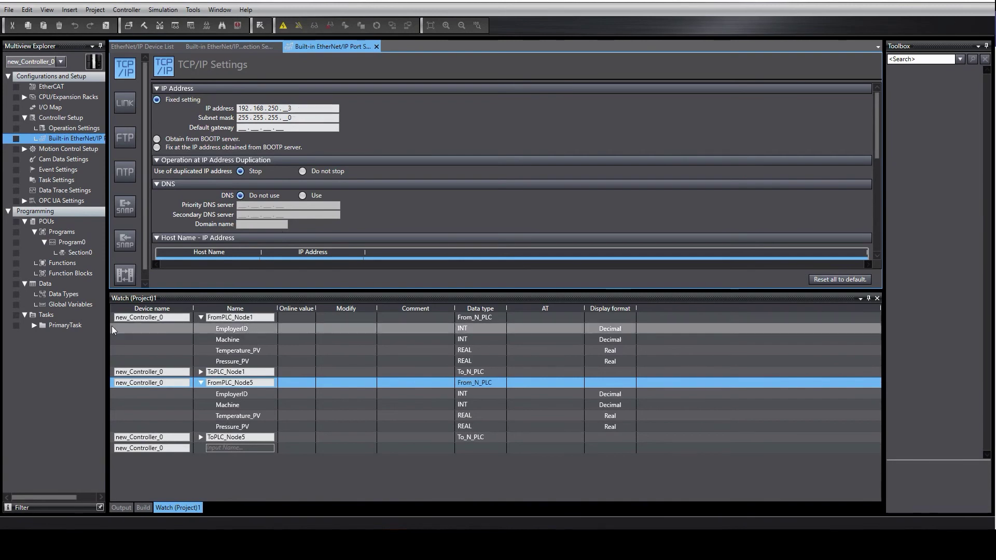
{"action": "double_click", "coordinate": [60, 295]}
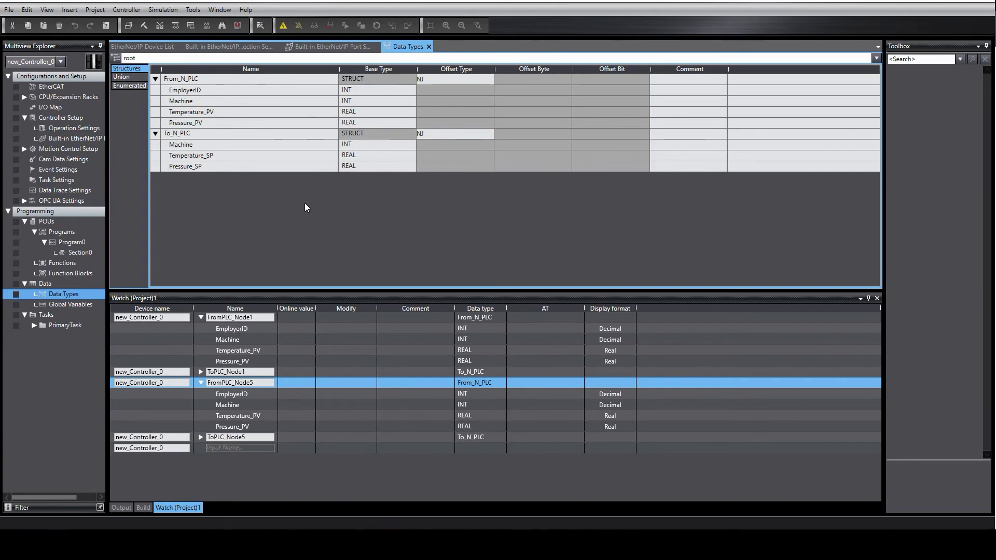
{"action": "double_click", "coordinate": [70, 304]}
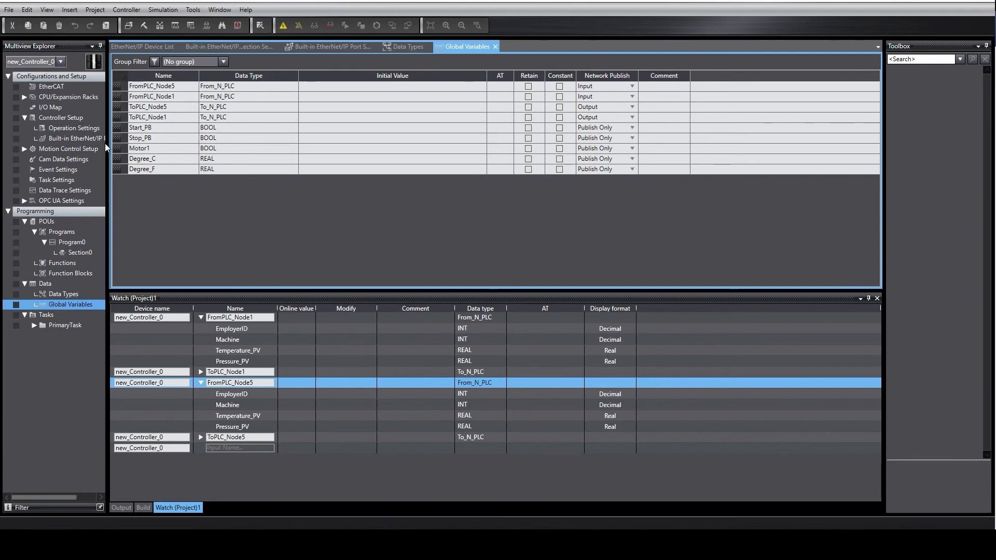
{"action": "left_click", "coordinate": [182, 117]}
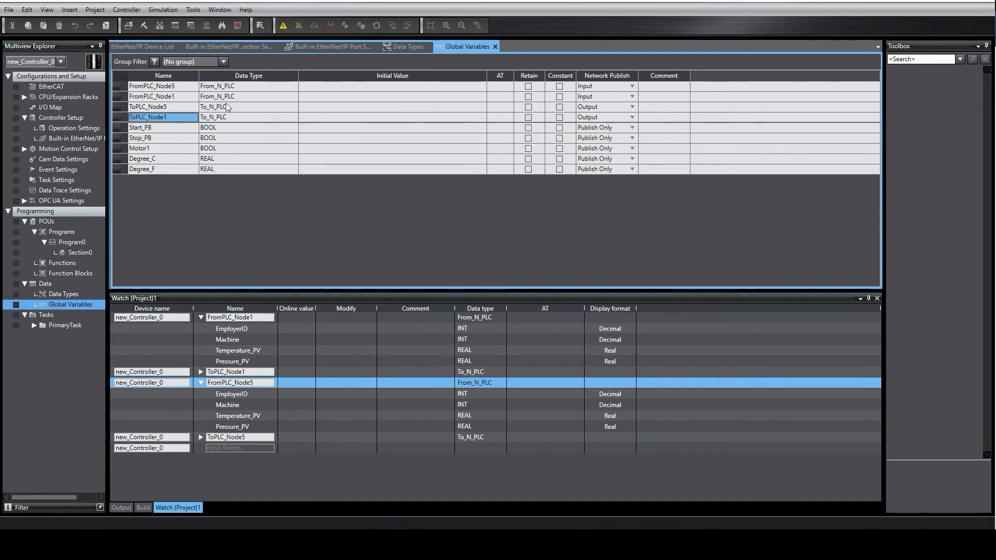
Step: Rebuild the NJ501 controller project and confirm the rebuild
{"action": "left_click", "coordinate": [100, 11]}
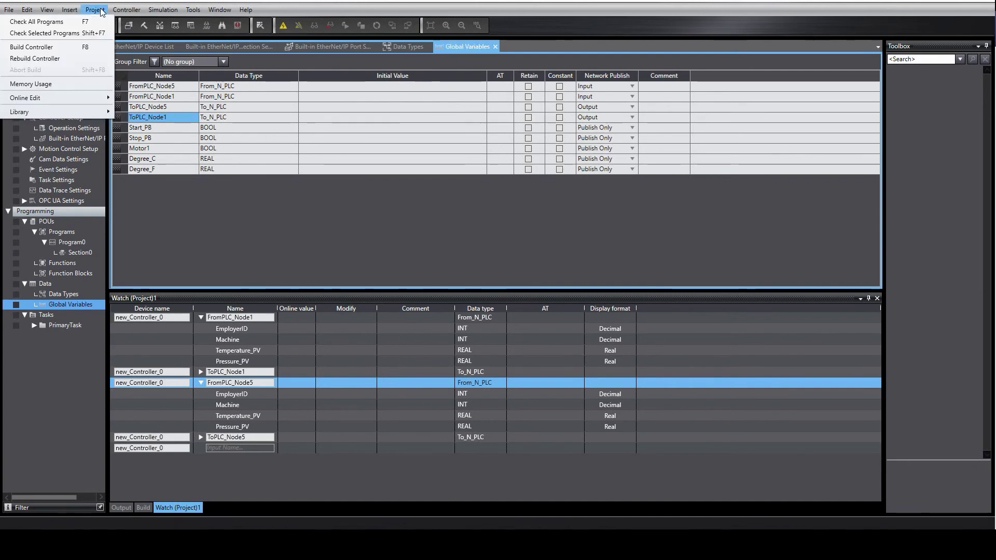
{"action": "left_click", "coordinate": [61, 57]}
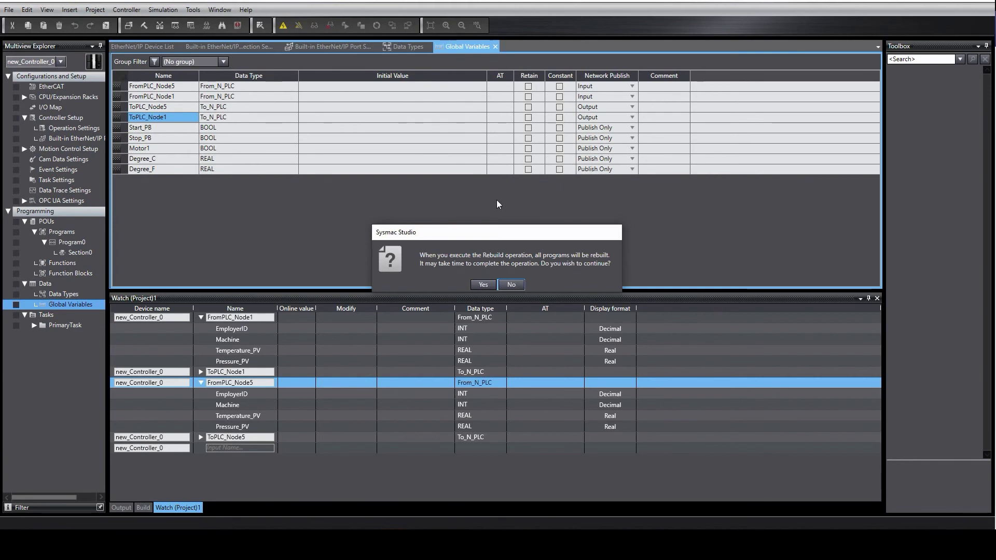
{"action": "left_click", "coordinate": [484, 286]}
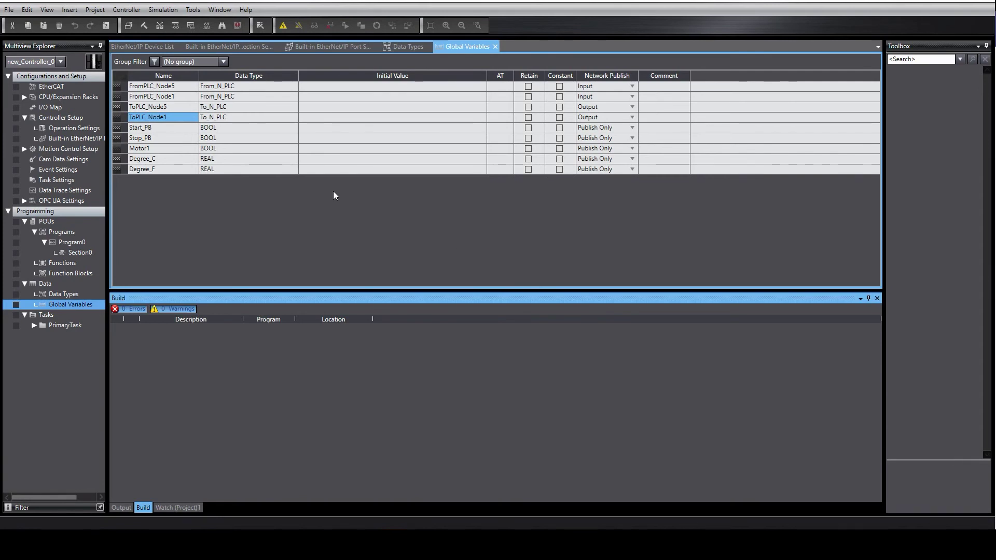
Step: Open the EtherNet/IP connection settings of the NJ501-1300 and examine its target devices and its input and output tag sets
{"action": "left_click", "coordinate": [193, 11]}
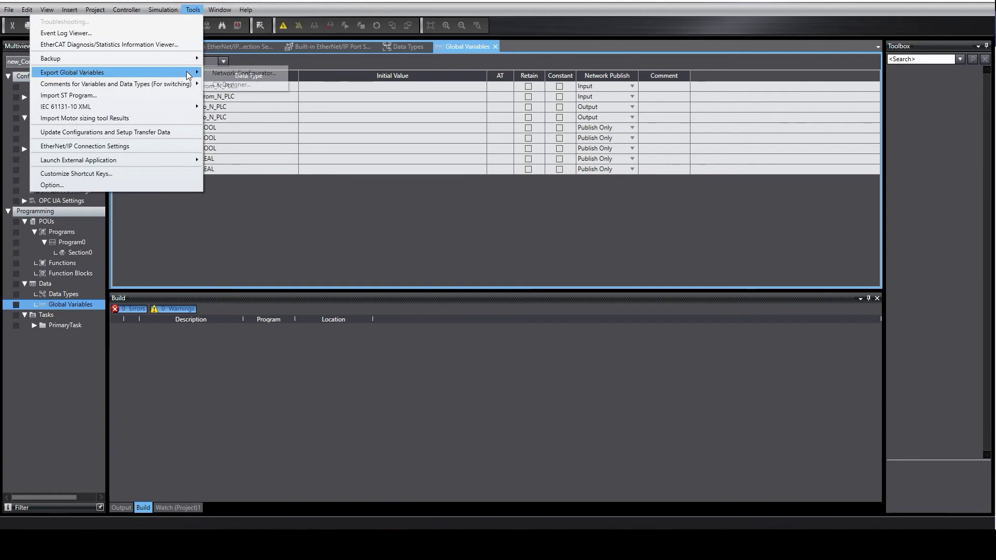
{"action": "left_click", "coordinate": [179, 147]}
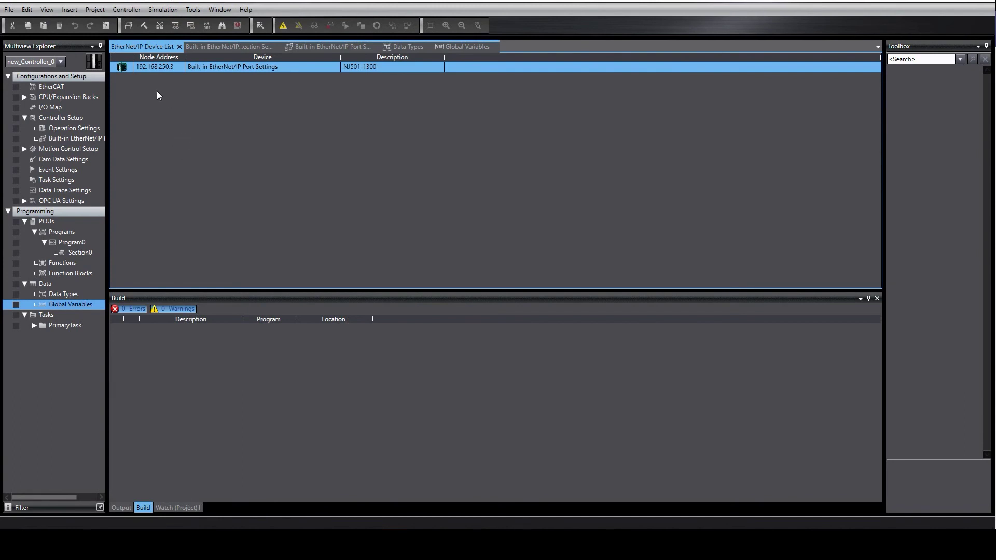
{"action": "double_click", "coordinate": [122, 68]}
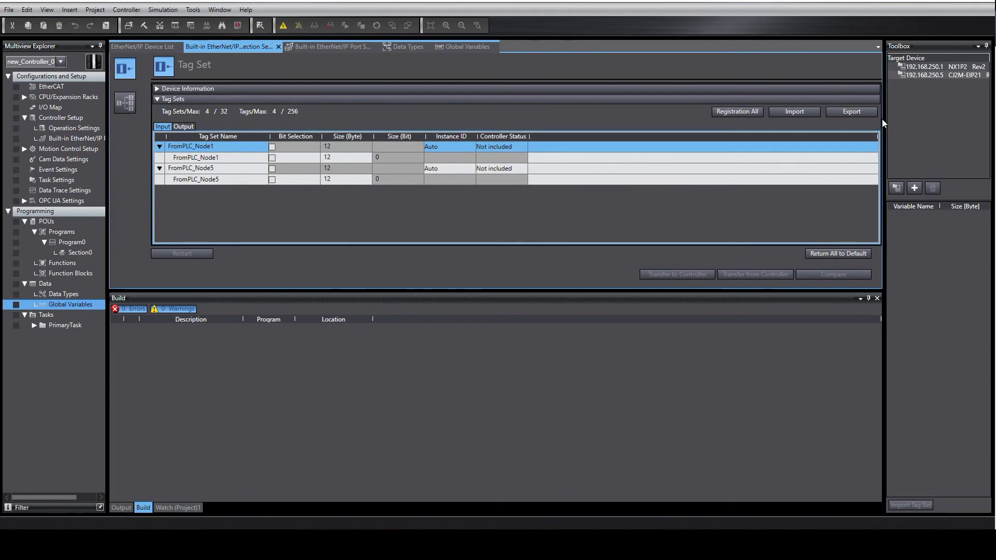
{"action": "left_click_drag", "start_coordinate": [884, 123], "coordinate": [863, 124]}
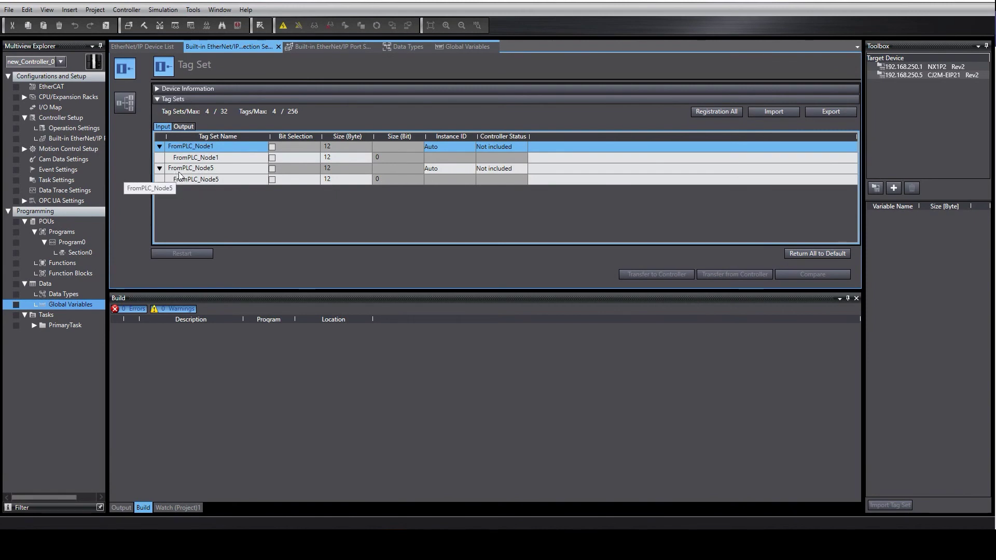
{"action": "left_click", "coordinate": [181, 126]}
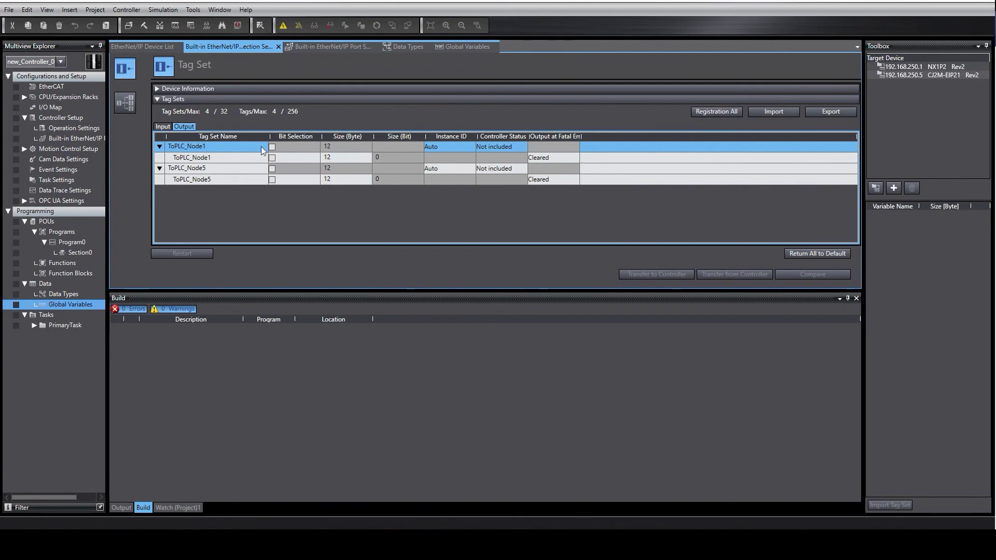
Step: Go online with the NJ501 and compare its tag set settings and project data with the controller, without transferring anything
{"action": "left_click", "coordinate": [284, 25]}
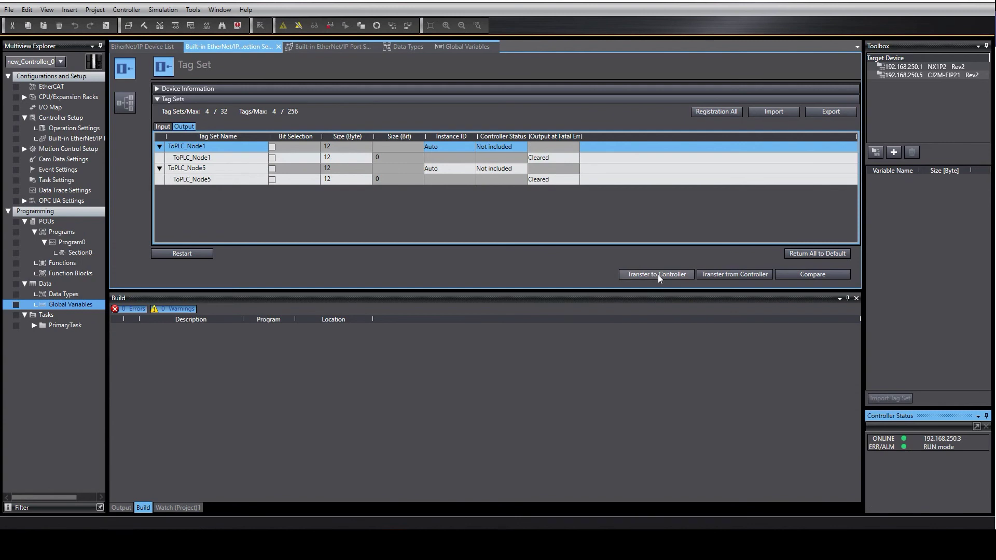
{"action": "left_click", "coordinate": [822, 276]}
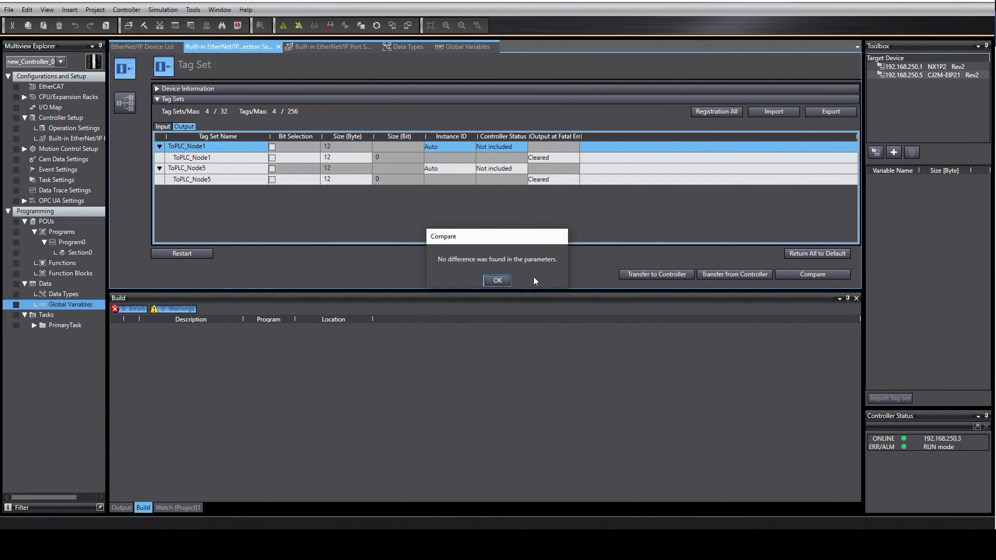
{"action": "left_click", "coordinate": [497, 280]}
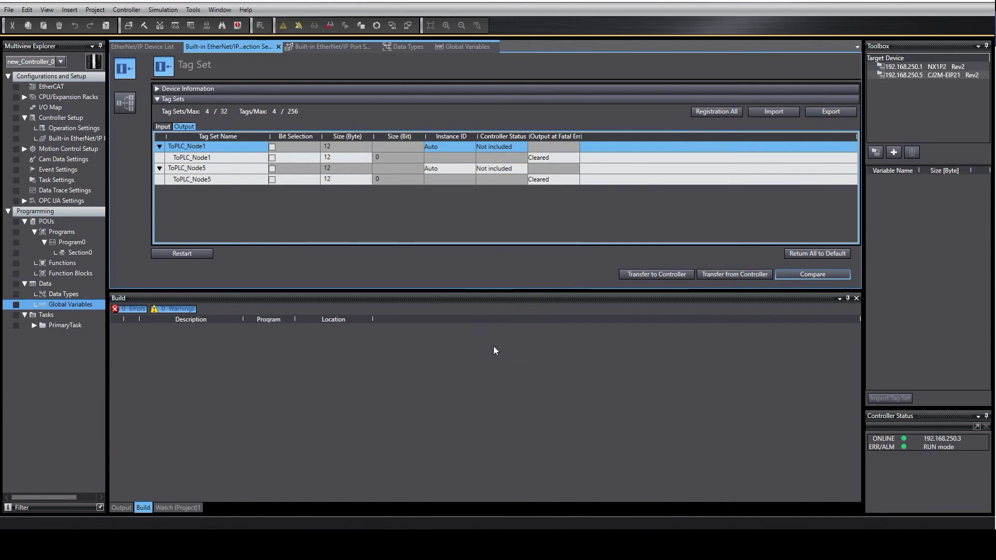
{"action": "left_click", "coordinate": [378, 25]}
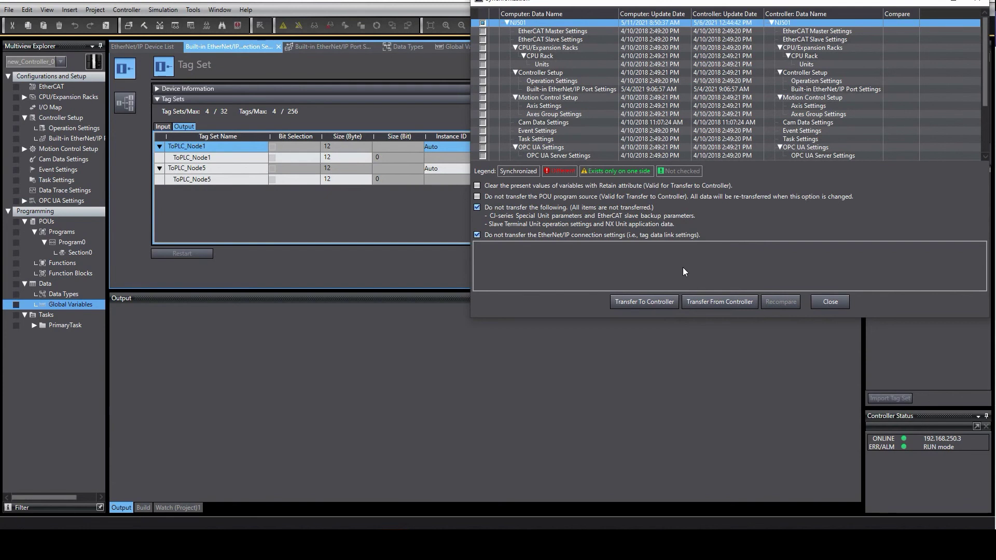
{"action": "left_click", "coordinate": [830, 301]}
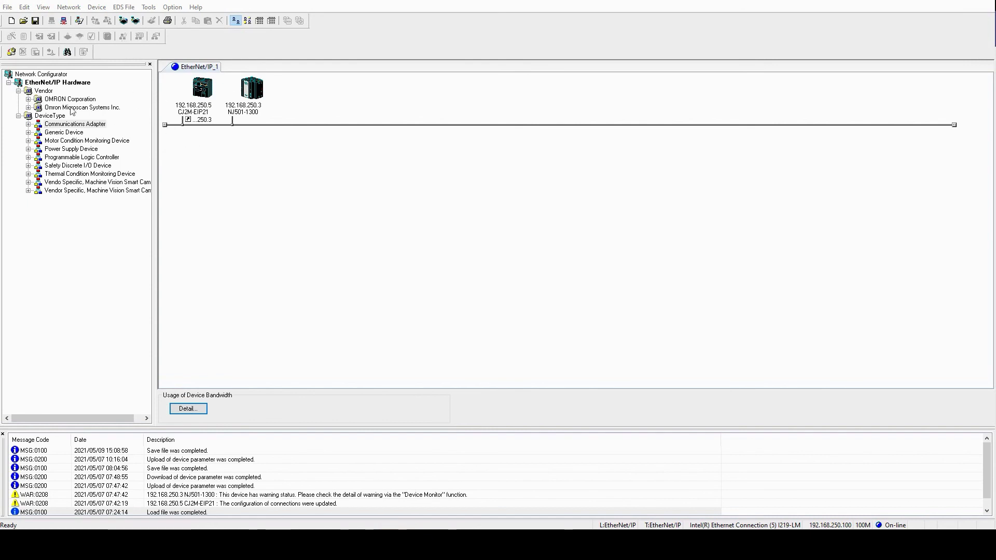
Step: In Network Configurator, add a CJ2M-EIP21 communications adapter to the EtherNet/IP_1 network, and delete it again
{"action": "left_click", "coordinate": [28, 126]}
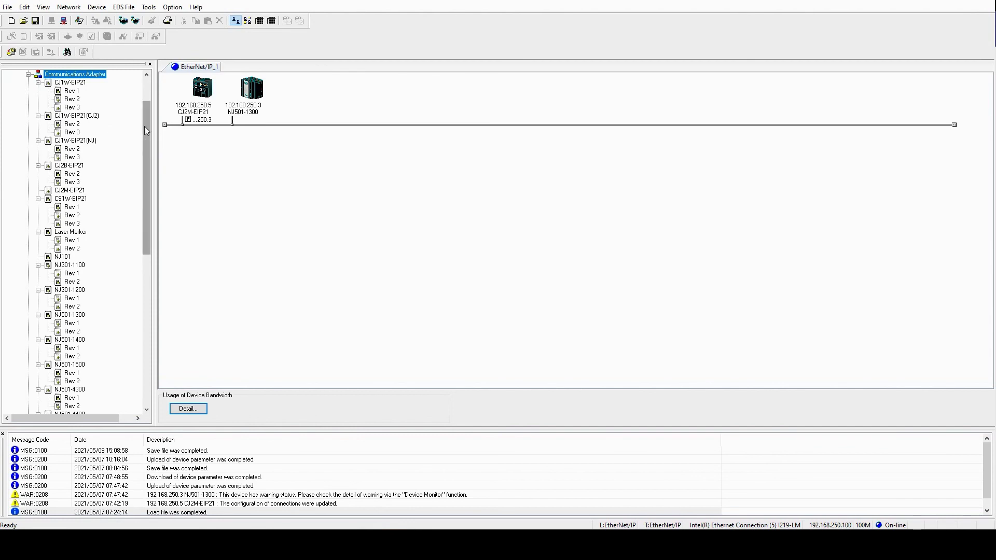
{"action": "left_click_drag", "start_coordinate": [146, 126], "coordinate": [144, 136]}
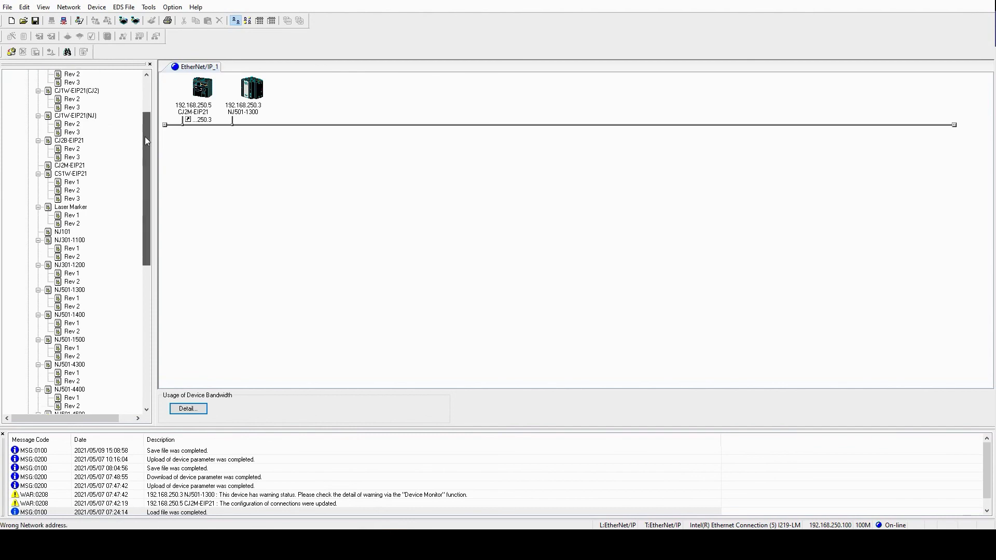
{"action": "left_click_drag", "start_coordinate": [145, 139], "coordinate": [144, 139]}
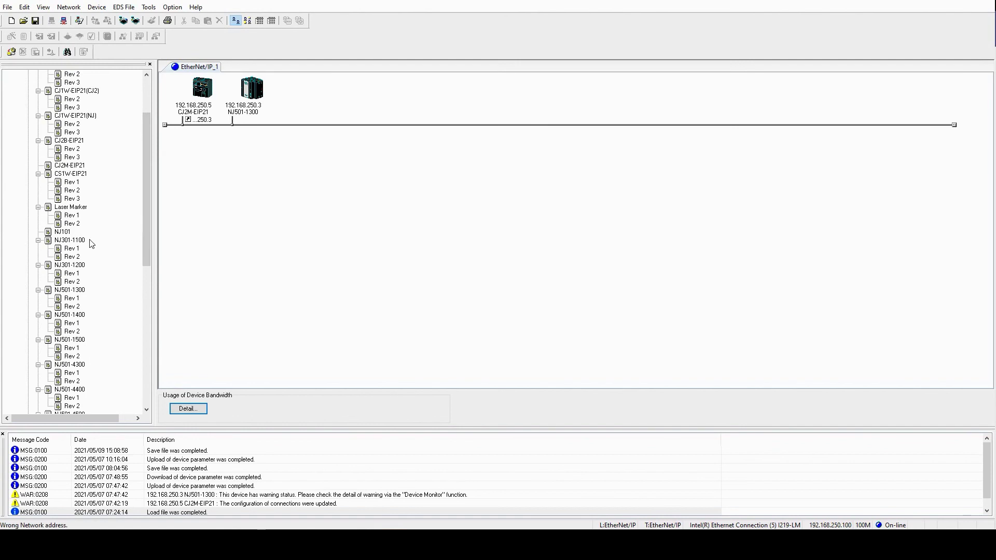
{"action": "left_click", "coordinate": [62, 166]}
{"action": "left_click_drag", "start_coordinate": [212, 115], "coordinate": [307, 128]}
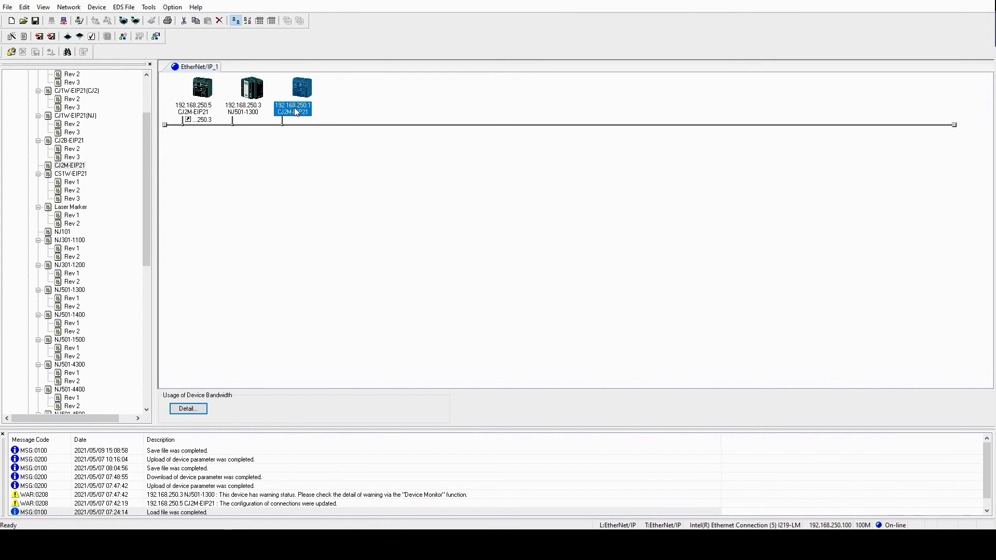
{"action": "key", "text": "Delete"}
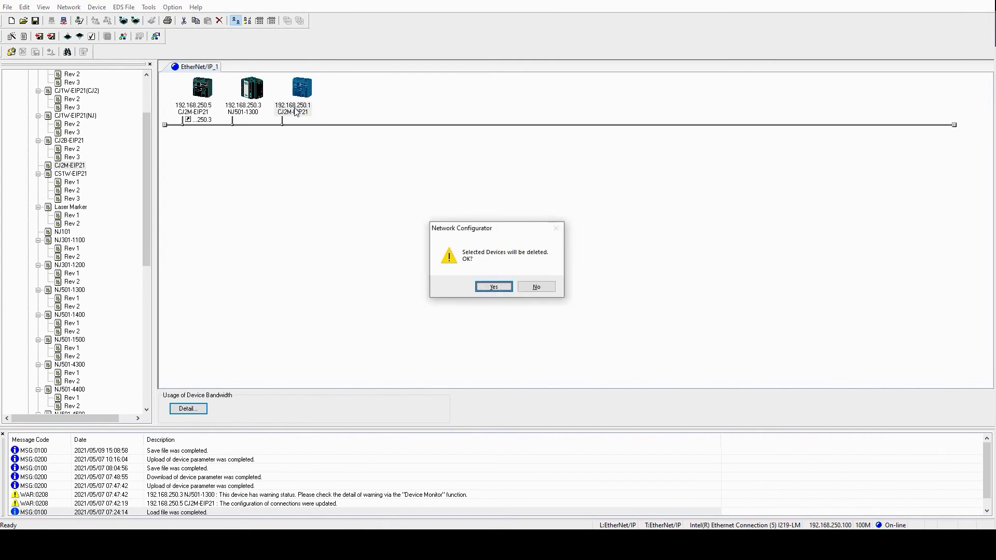
{"action": "left_click", "coordinate": [493, 287]}
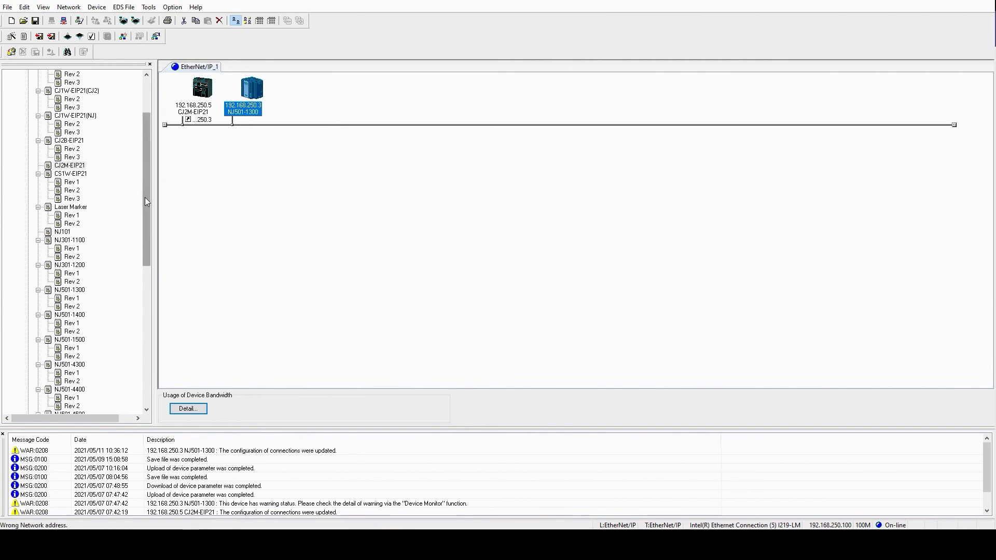
Step: Add an NJ501-1300 Rev 1 device to the EtherNet/IP_1 network, and delete it again
{"action": "left_click", "coordinate": [70, 290]}
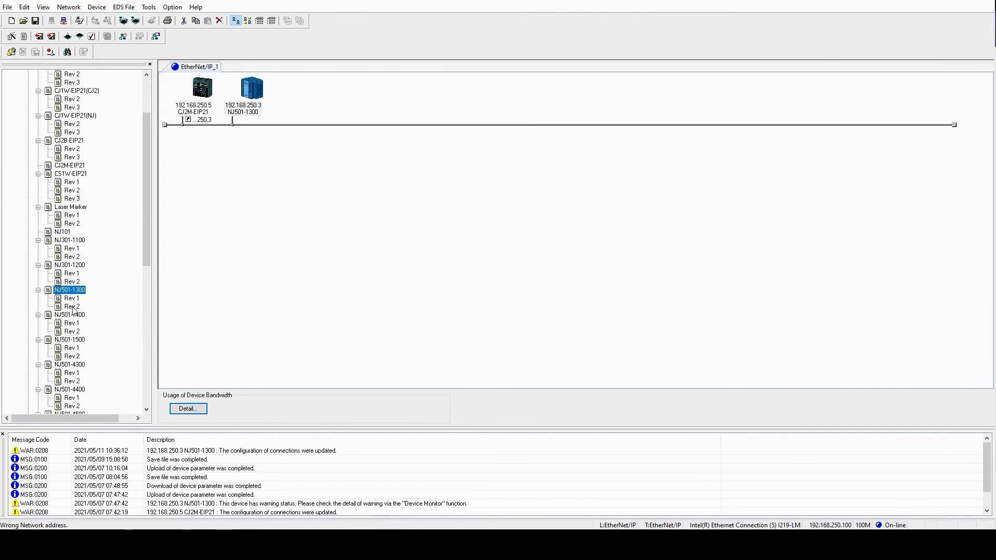
{"action": "left_click", "coordinate": [73, 299]}
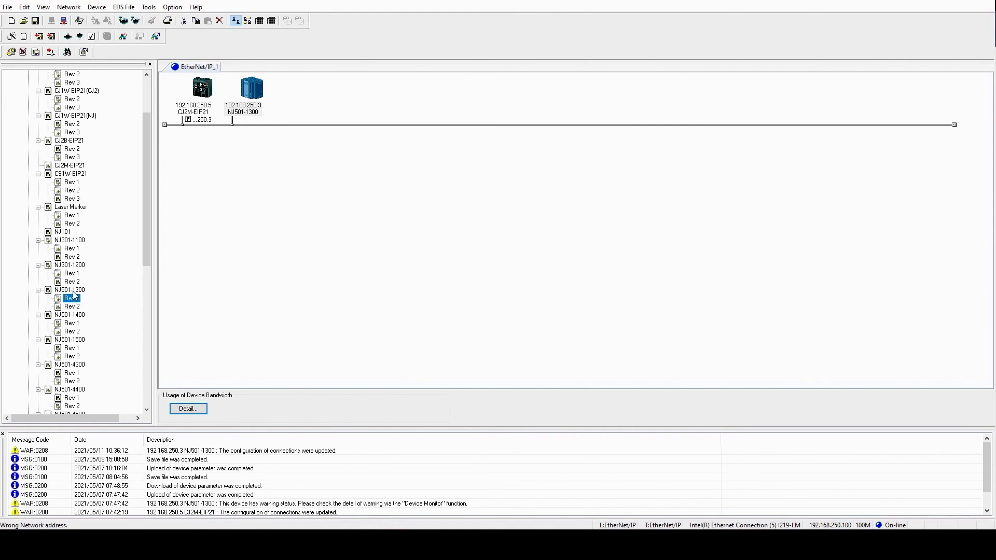
{"action": "left_click_drag", "start_coordinate": [74, 297], "coordinate": [397, 122]}
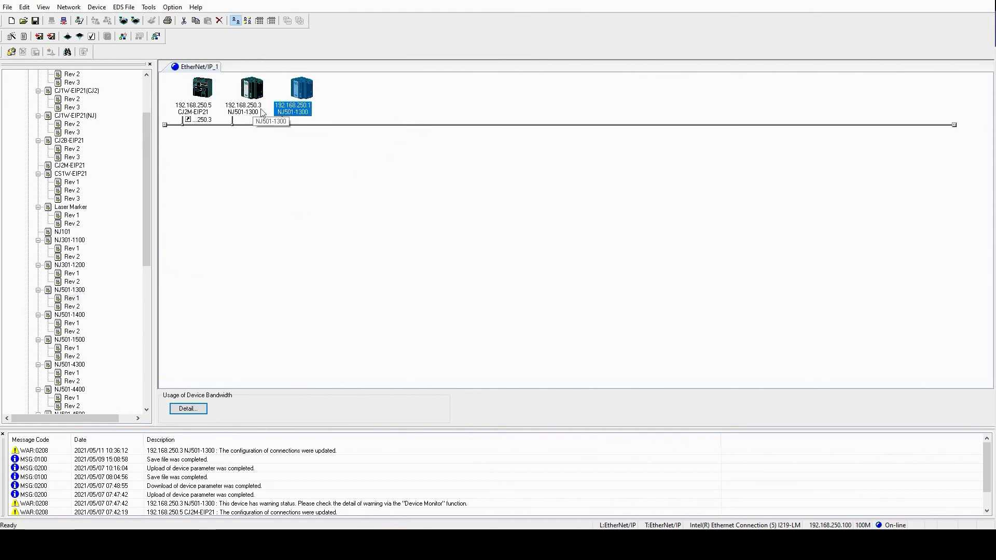
{"action": "key", "text": "Delete"}
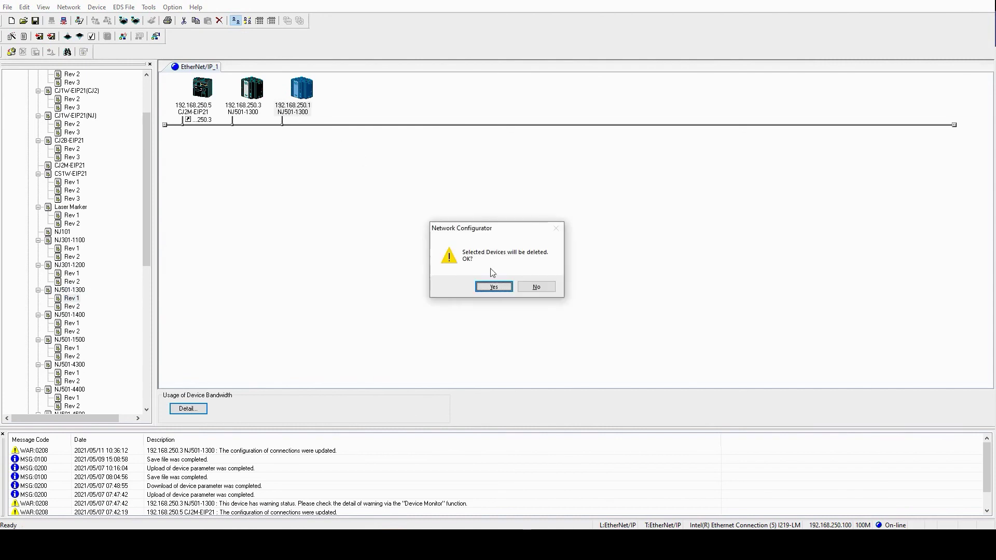
{"action": "left_click", "coordinate": [498, 289]}
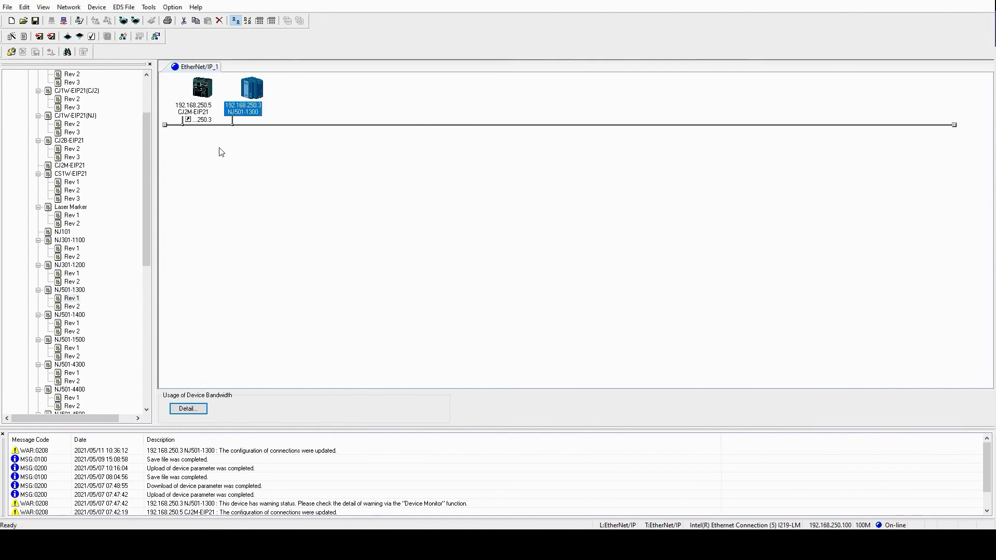
Step: Check the node IP address settings of the CJ2M-EIP21 and the NJ501-1300 without changing them
{"action": "right_click", "coordinate": [197, 104]}
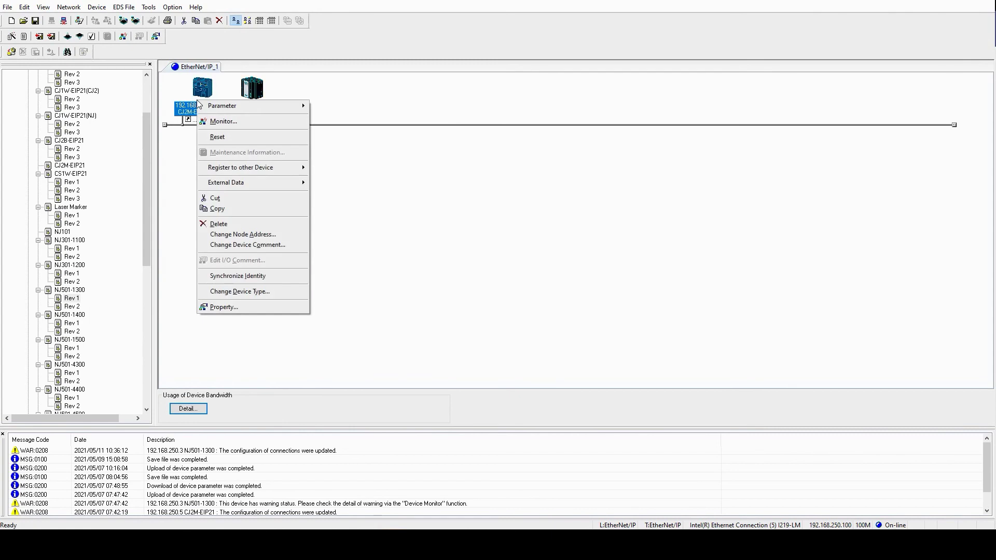
{"action": "left_click", "coordinate": [259, 234]}
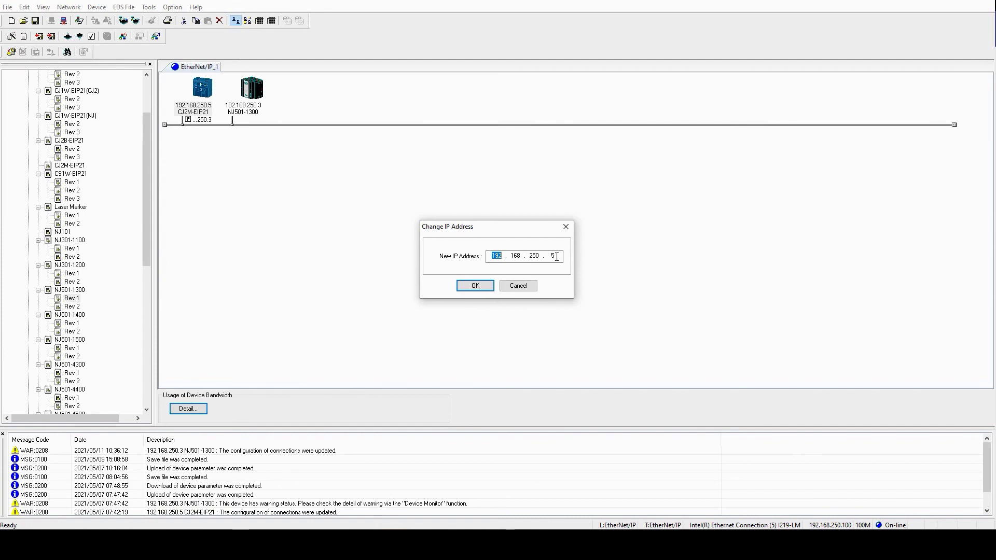
{"action": "left_click", "coordinate": [469, 286]}
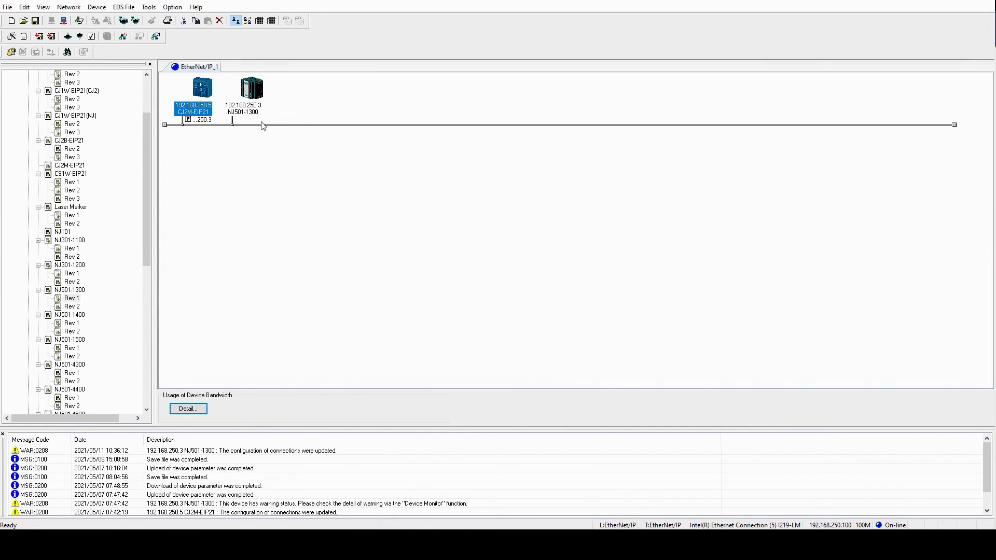
{"action": "right_click", "coordinate": [247, 95]}
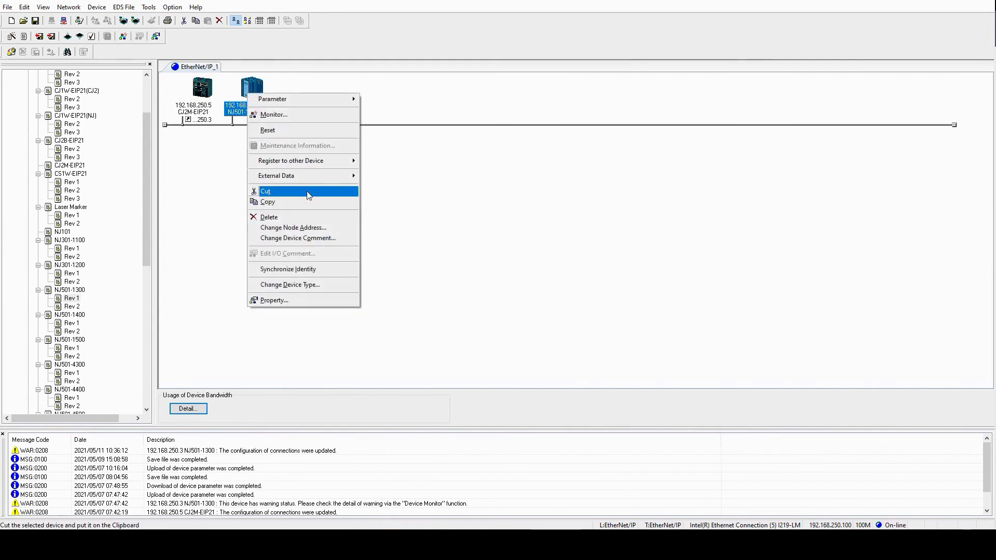
{"action": "left_click", "coordinate": [319, 230]}
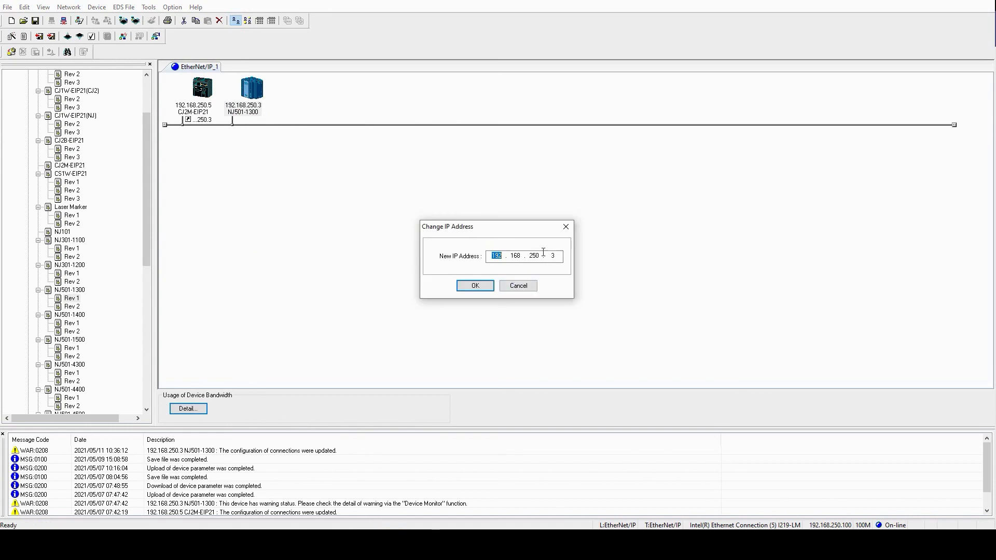
{"action": "left_click", "coordinate": [490, 286]}
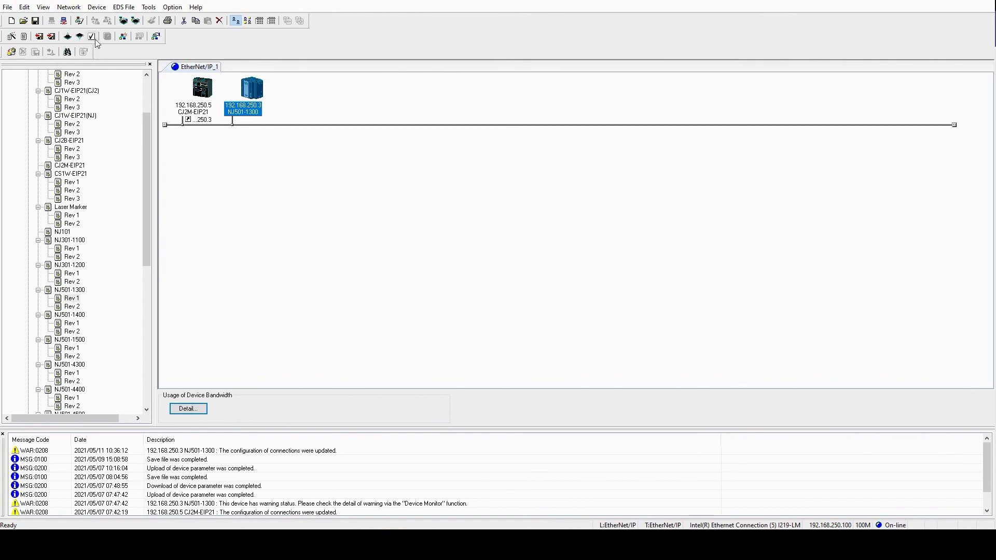
Step: Disconnect from the network and reconnect through the Intel I219-LM interface and port TCP:2, using the existing EtherNet/IP_1 network
{"action": "left_click", "coordinate": [75, 10]}
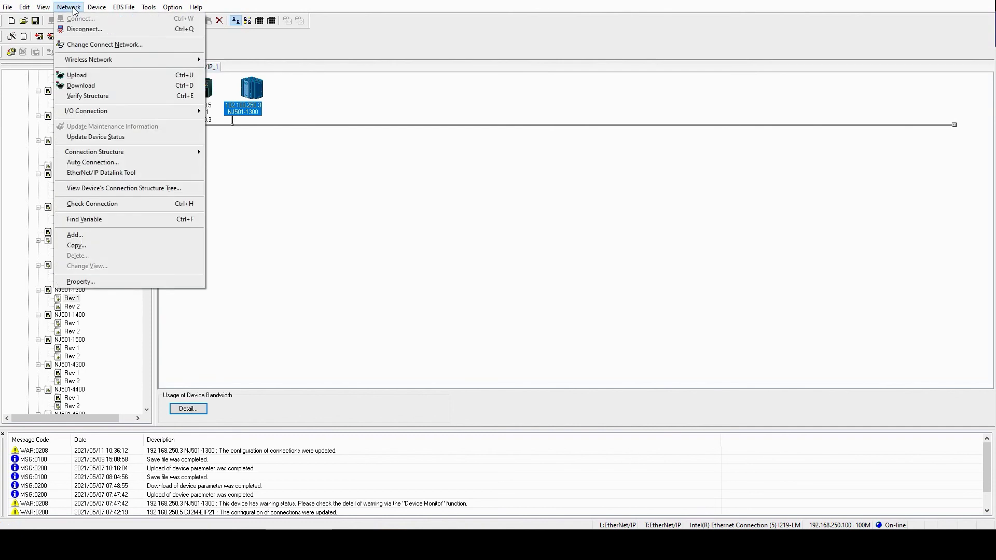
{"action": "left_click", "coordinate": [74, 29]}
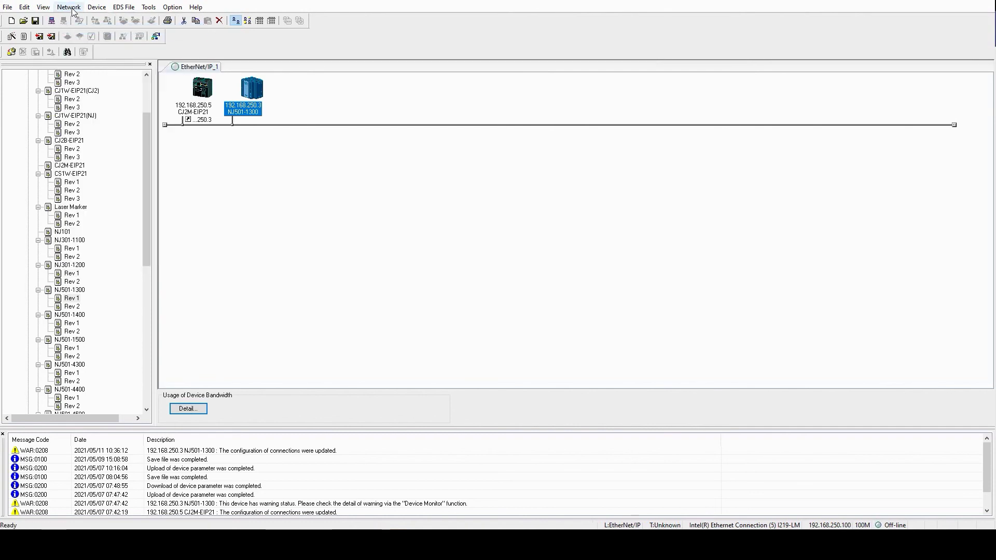
{"action": "left_click", "coordinate": [73, 9]}
{"action": "left_click", "coordinate": [76, 19]}
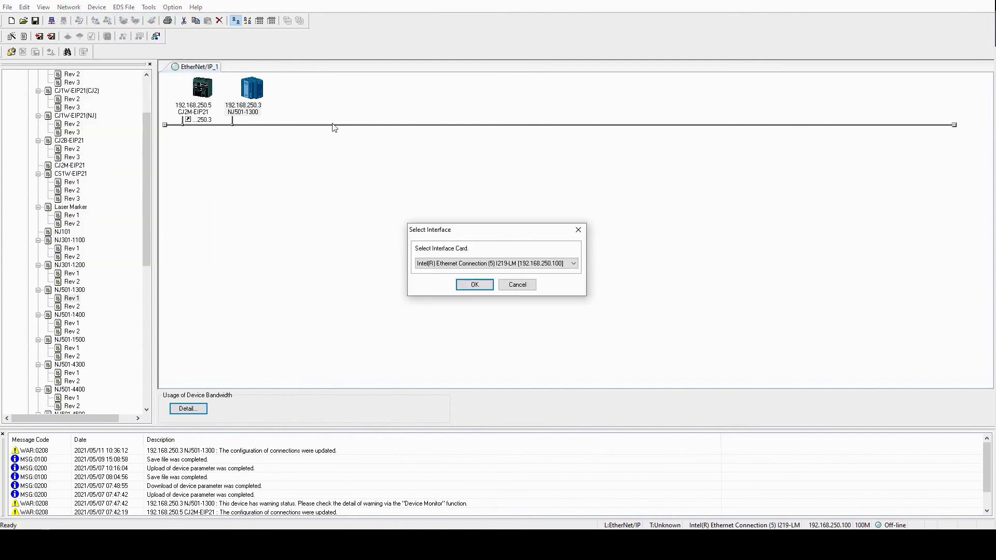
{"action": "left_click", "coordinate": [475, 285]}
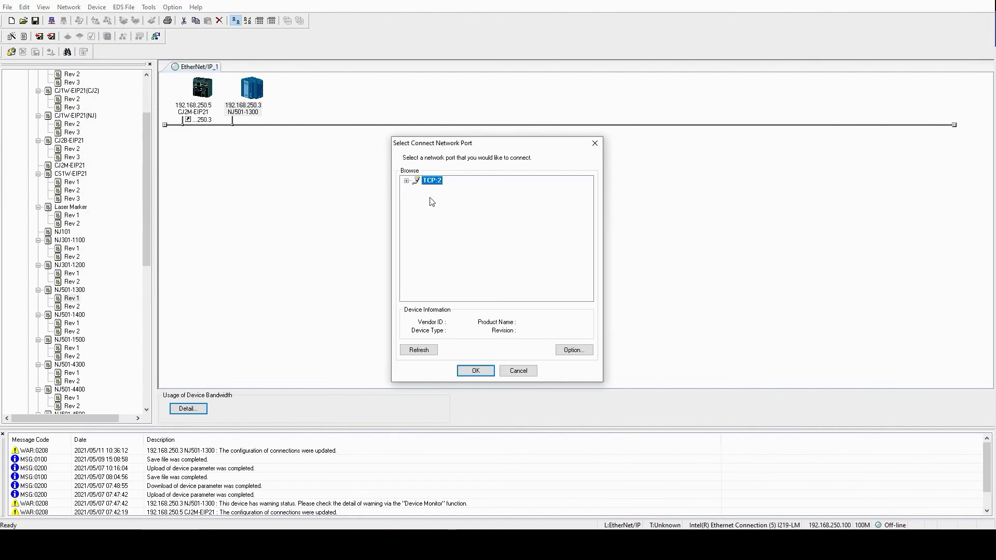
{"action": "left_click", "coordinate": [483, 373]}
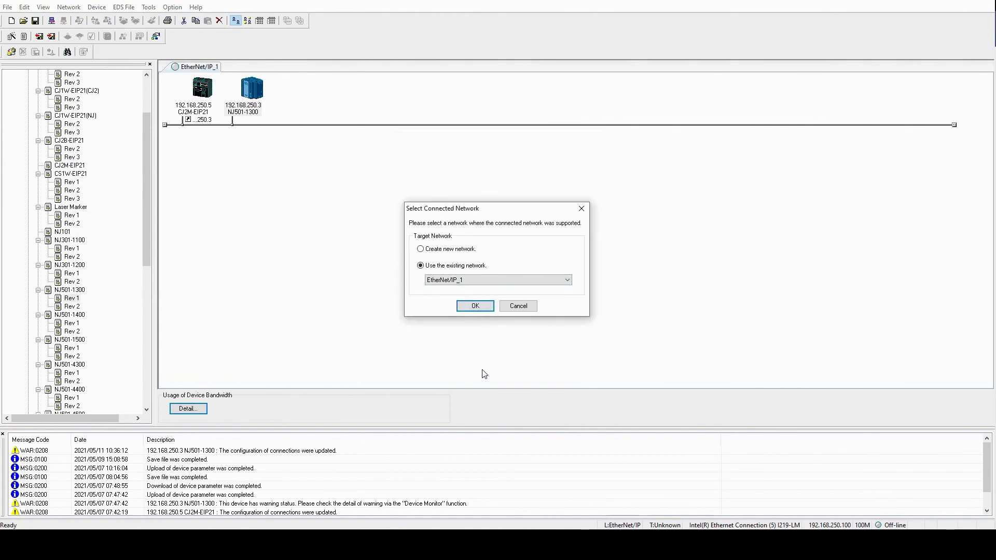
{"action": "left_click", "coordinate": [474, 307]}
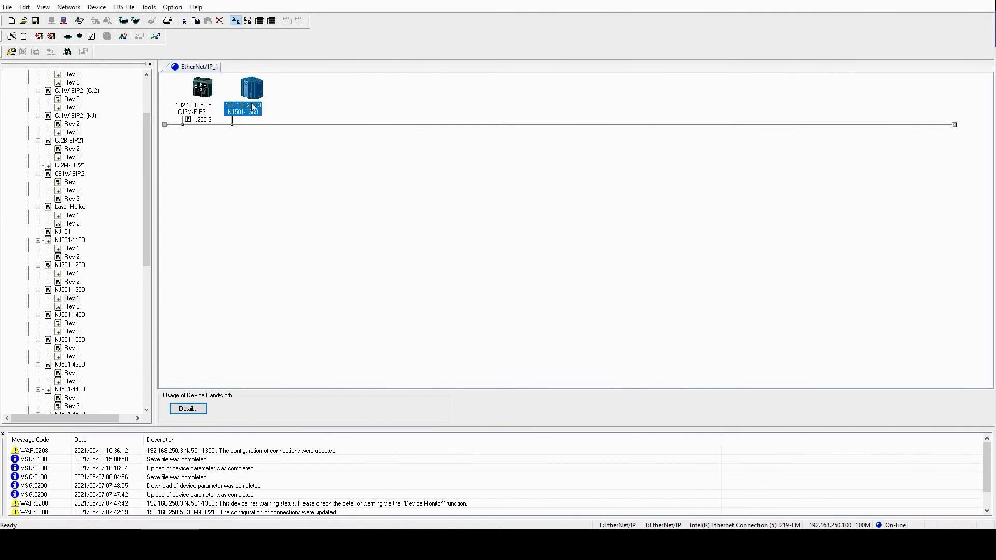
{"action": "left_click", "coordinate": [285, 163]}
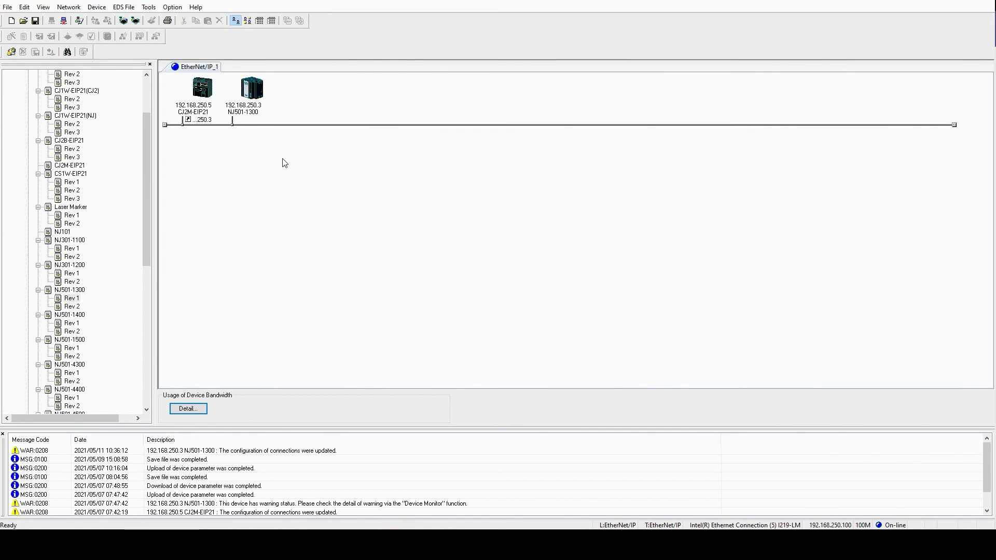
Step: Upload the device parameters from the NJ501-1300
{"action": "left_click", "coordinate": [251, 97]}
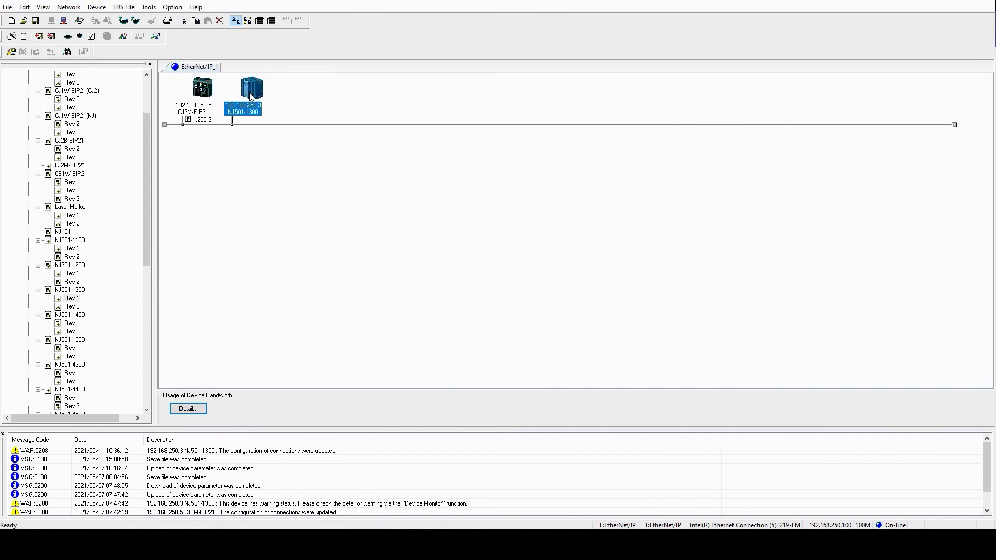
{"action": "right_click", "coordinate": [250, 96]}
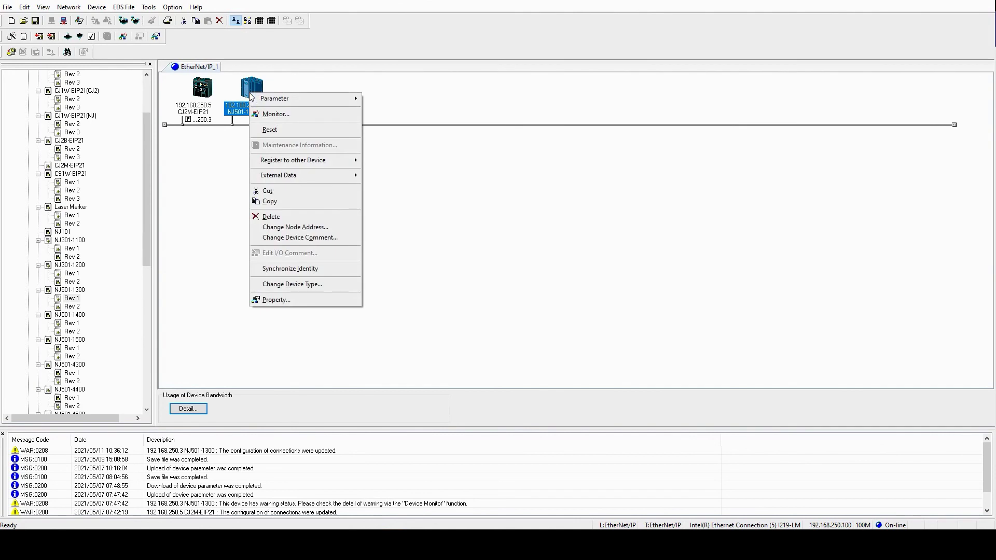
{"action": "mouse_move", "coordinate": [286, 97]}
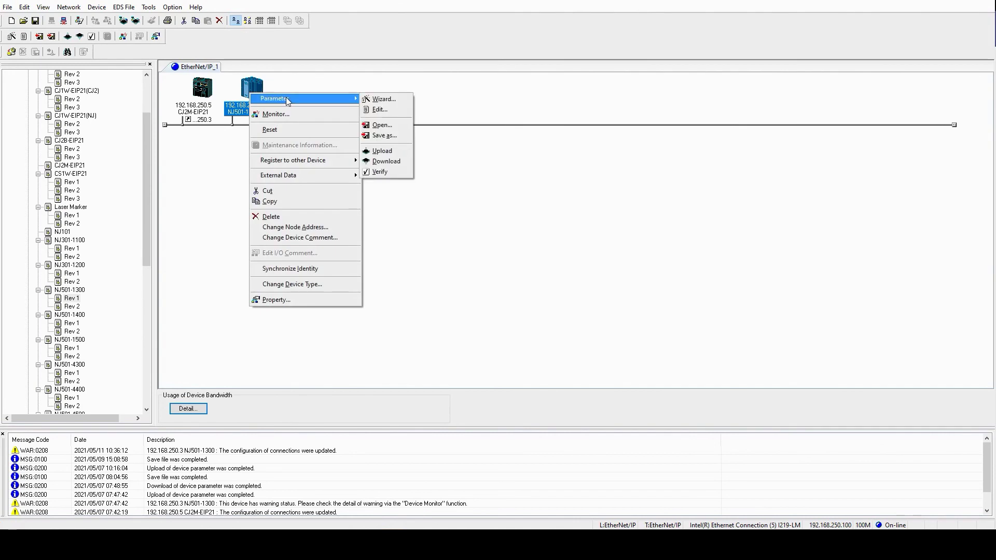
{"action": "left_click", "coordinate": [394, 153]}
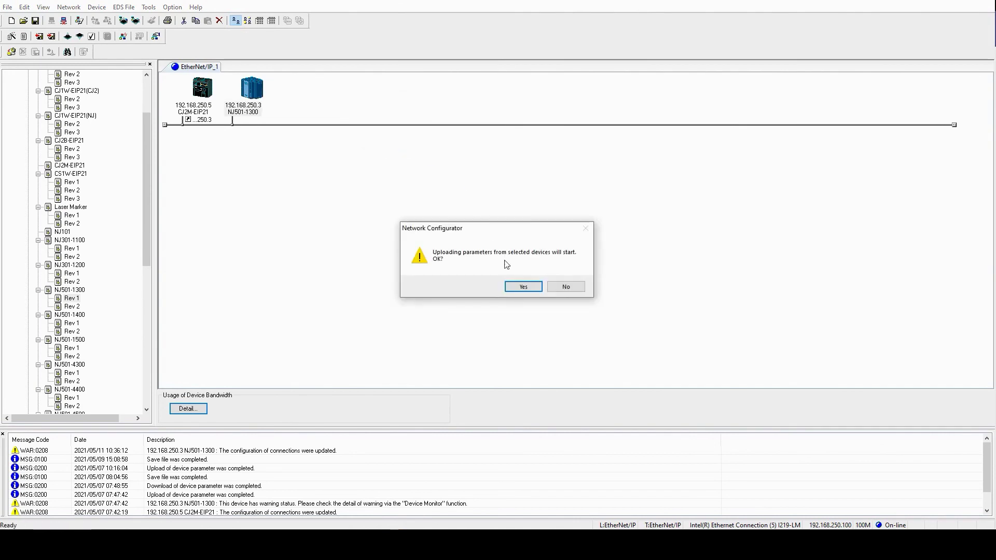
{"action": "left_click", "coordinate": [513, 286]}
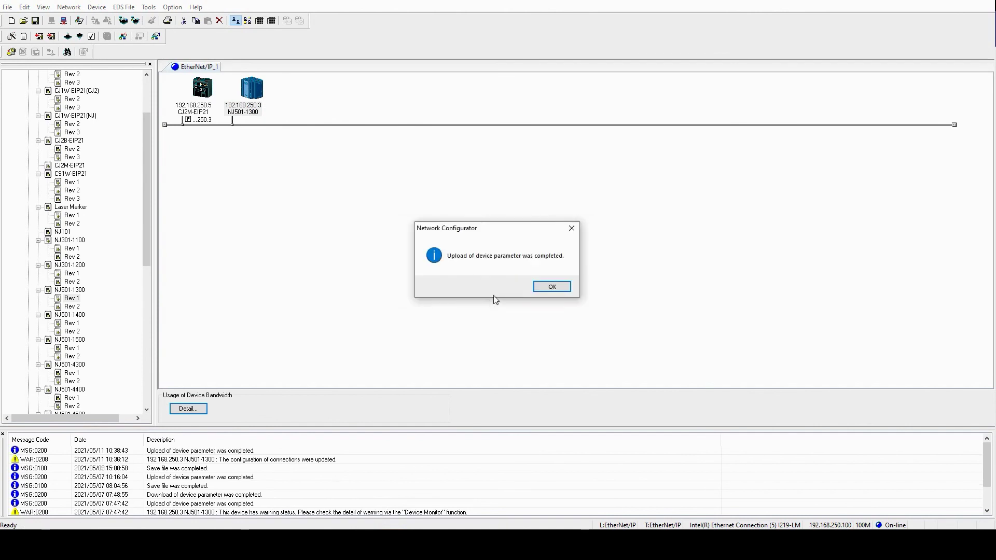
{"action": "left_click", "coordinate": [551, 287]}
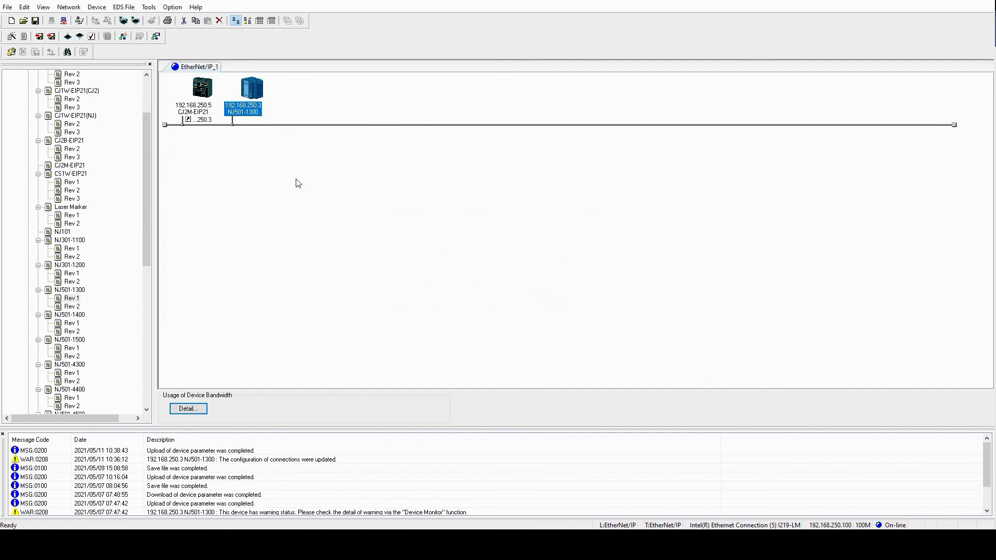
Step: Open the NJ501-1300 device parameters and examine its consumed and produced tag sets
{"action": "double_click", "coordinate": [247, 93]}
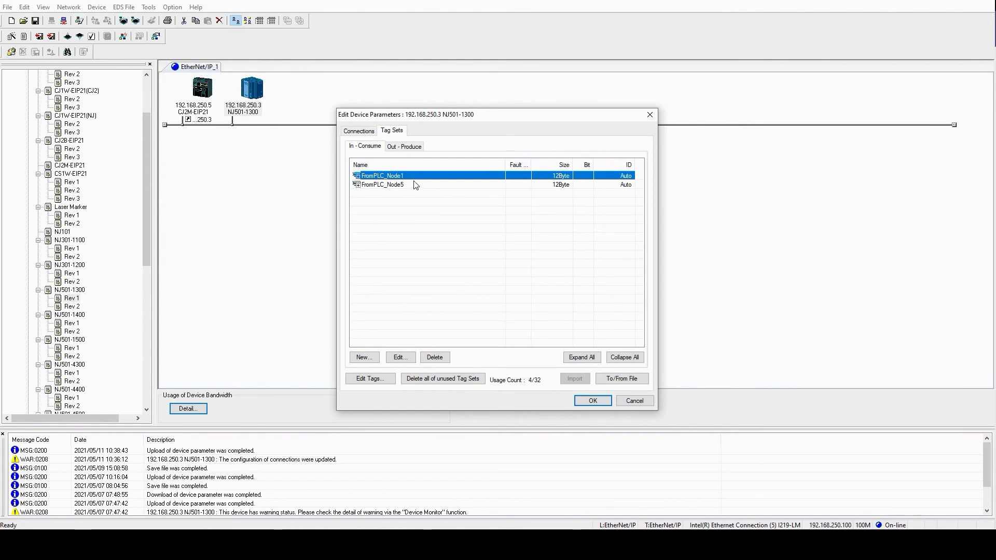
{"action": "left_click", "coordinate": [366, 148]}
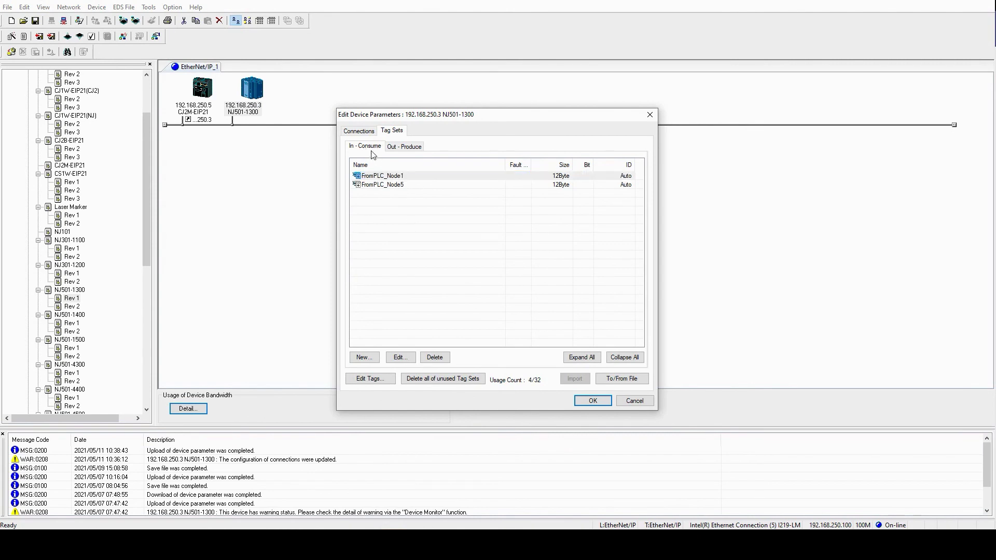
{"action": "left_click", "coordinate": [591, 401]}
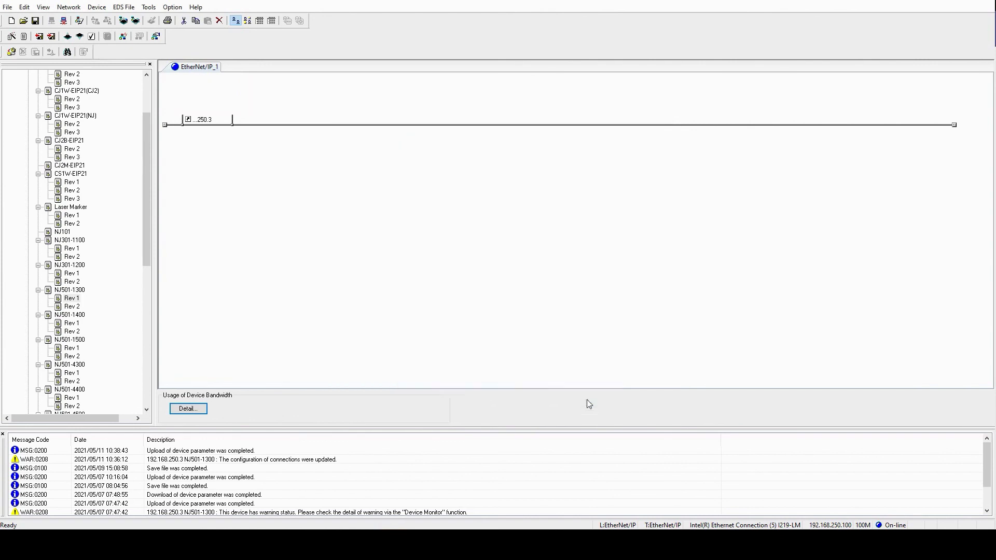
{"action": "double_click", "coordinate": [253, 89]}
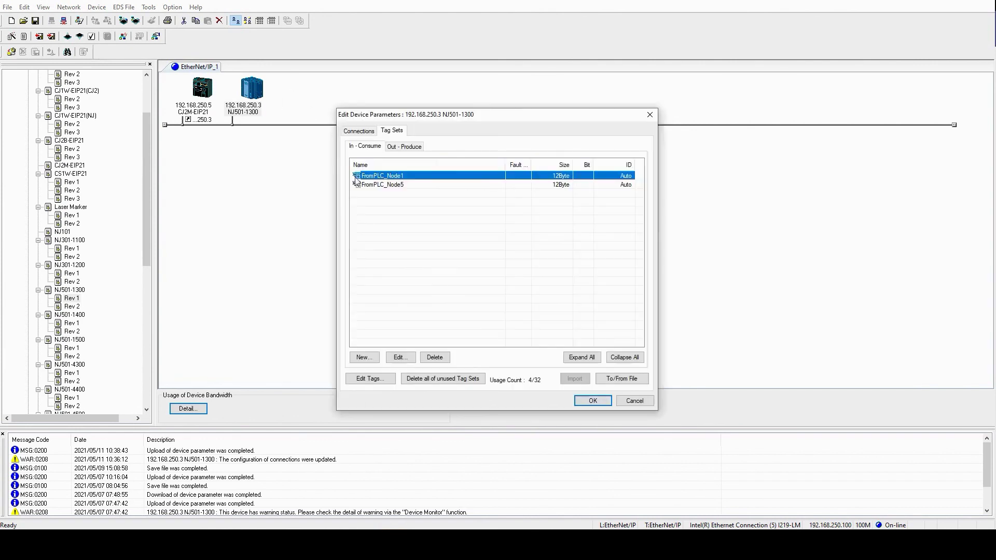
{"action": "left_click", "coordinate": [384, 146]}
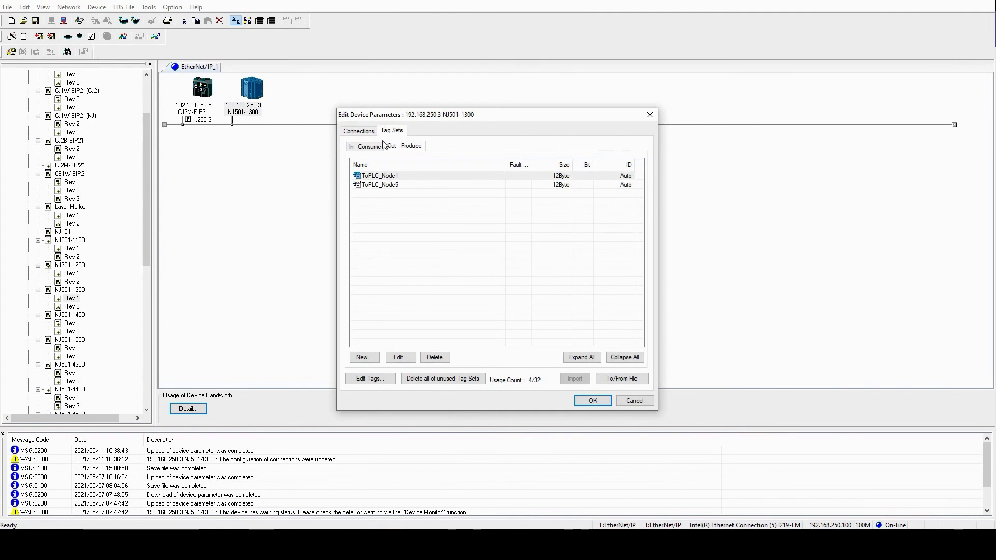
{"action": "left_click", "coordinate": [365, 146]}
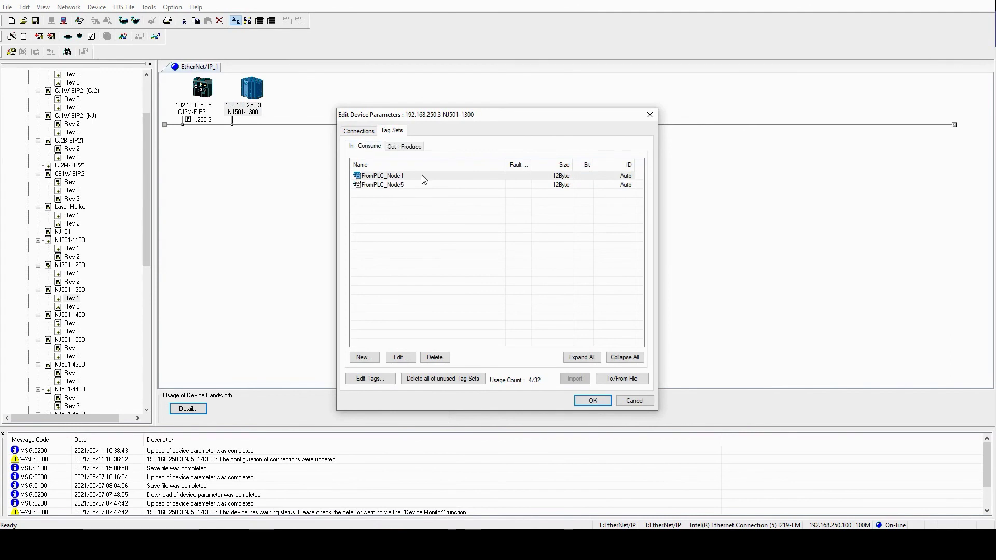
{"action": "left_click", "coordinate": [593, 401]}
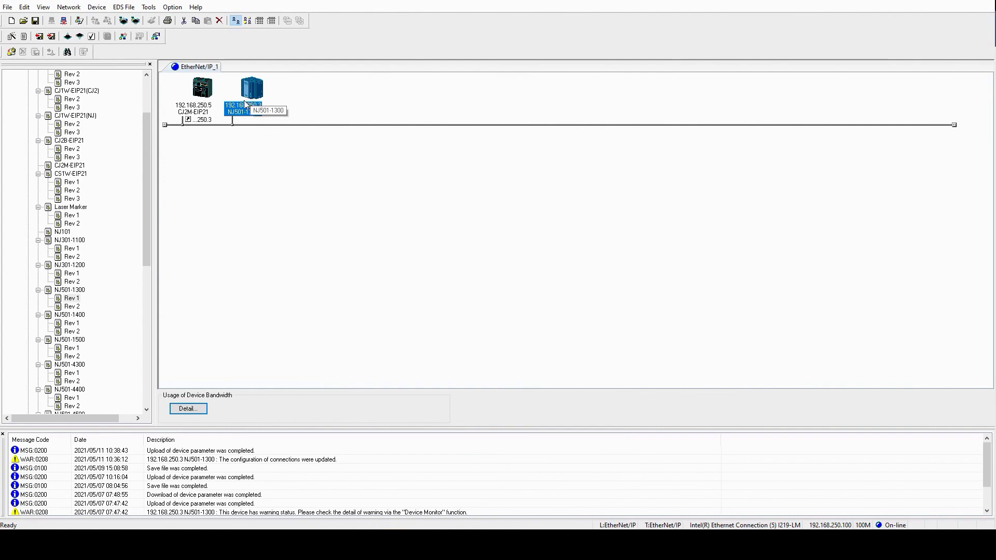
Step: Open the CJ2M-EIP21 device parameters and examine its consumed tag sets and its connections
{"action": "left_click", "coordinate": [201, 92]}
{"action": "double_click", "coordinate": [200, 93]}
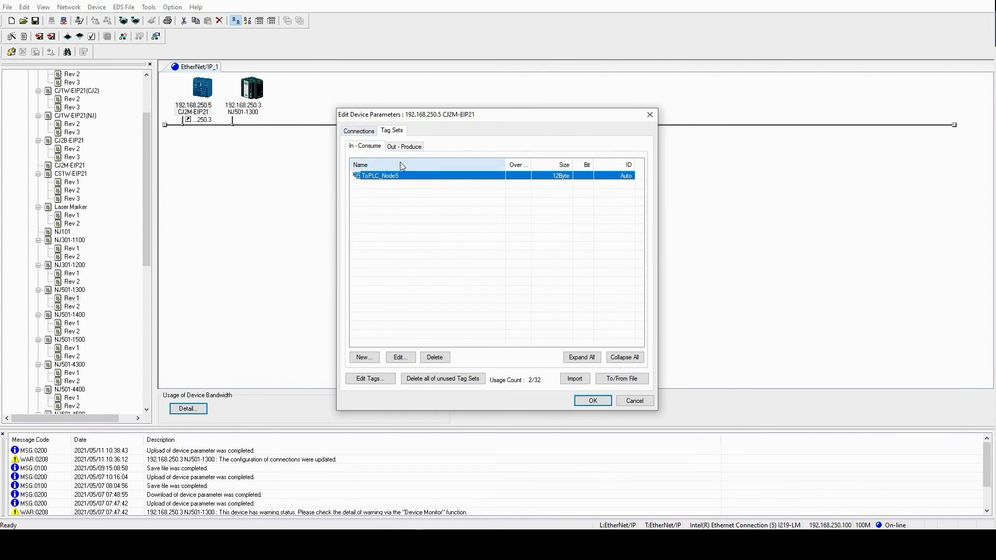
{"action": "left_click", "coordinate": [357, 148]}
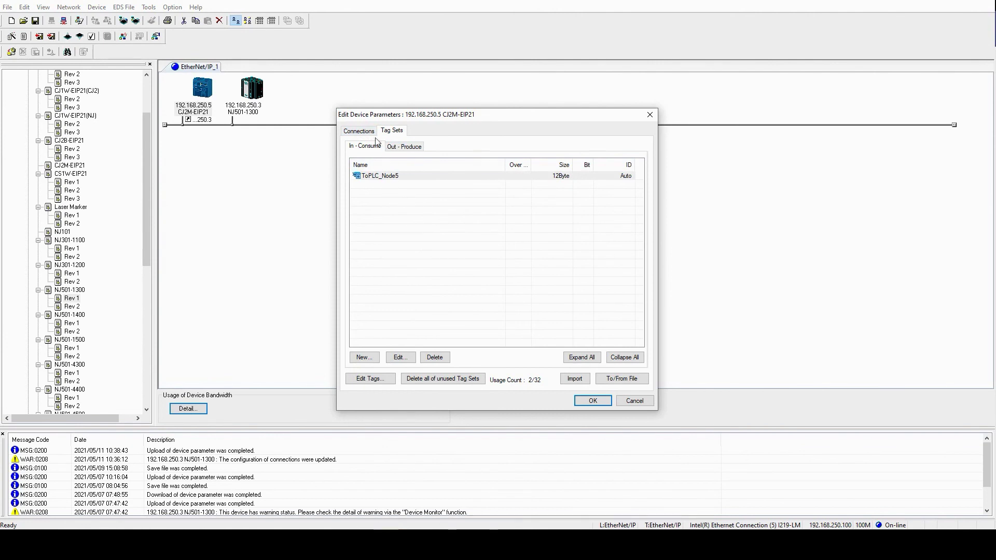
{"action": "left_click", "coordinate": [359, 132]}
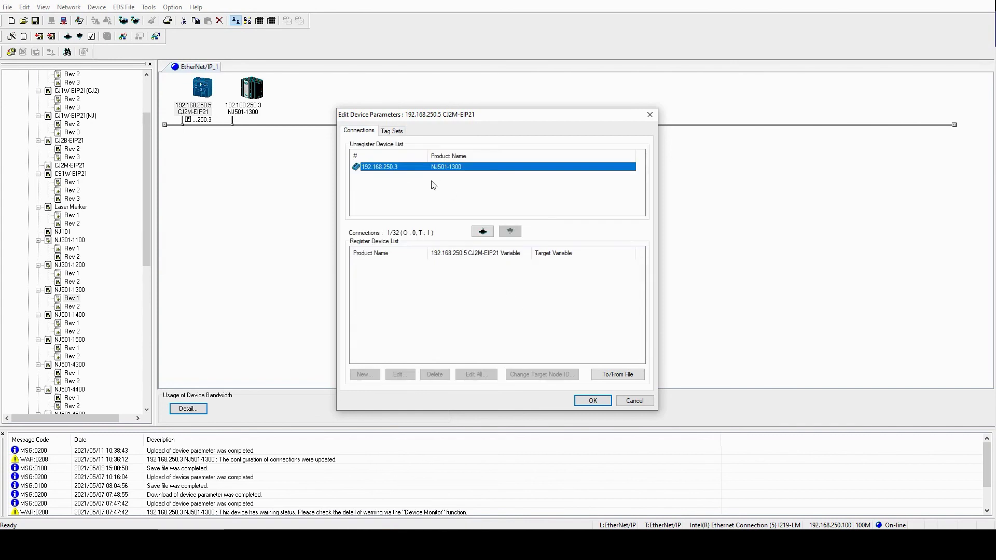
{"action": "left_click", "coordinate": [601, 400]}
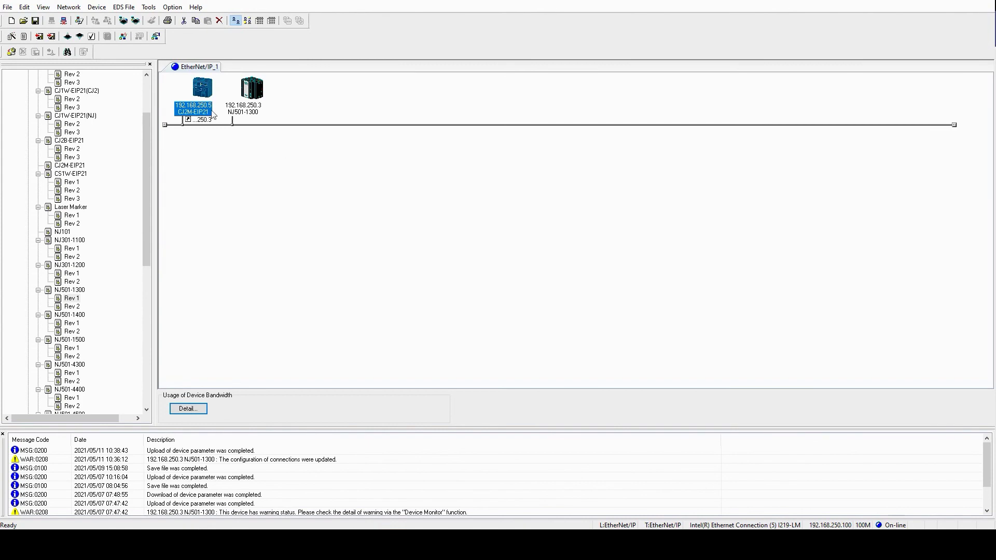
Step: Download the device parameters to the CJ2M-EIP21, keeping its current operating mode
{"action": "right_click", "coordinate": [197, 101]}
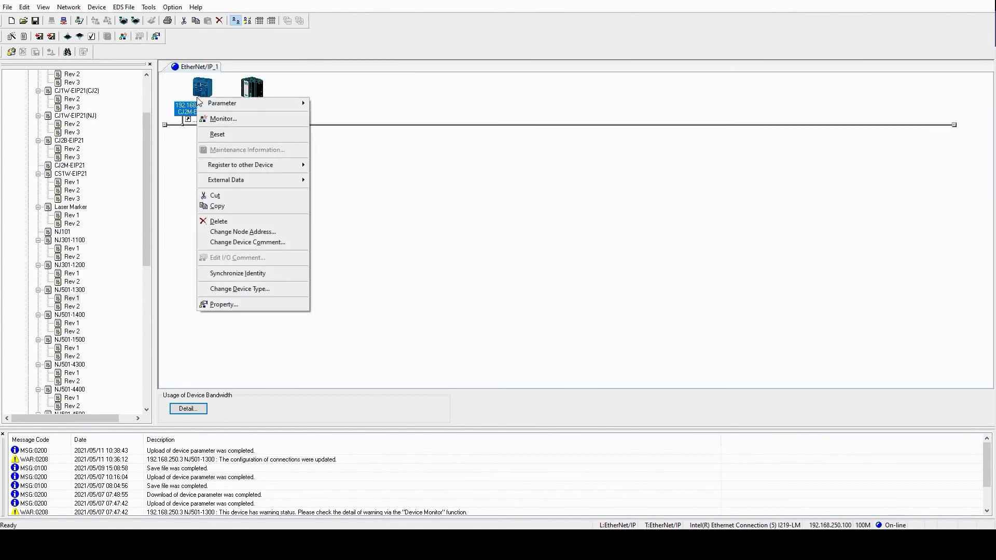
{"action": "mouse_move", "coordinate": [249, 100]}
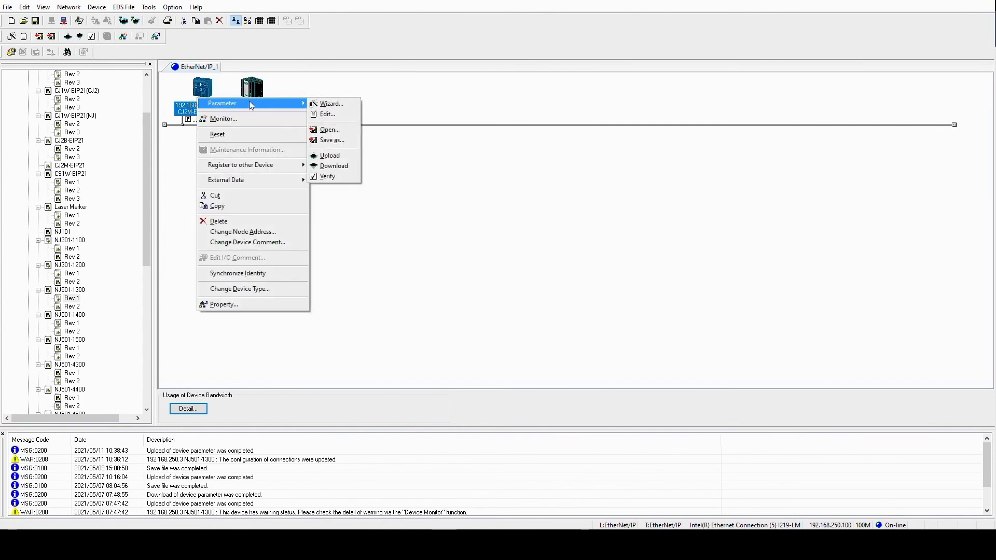
{"action": "left_click", "coordinate": [334, 166]}
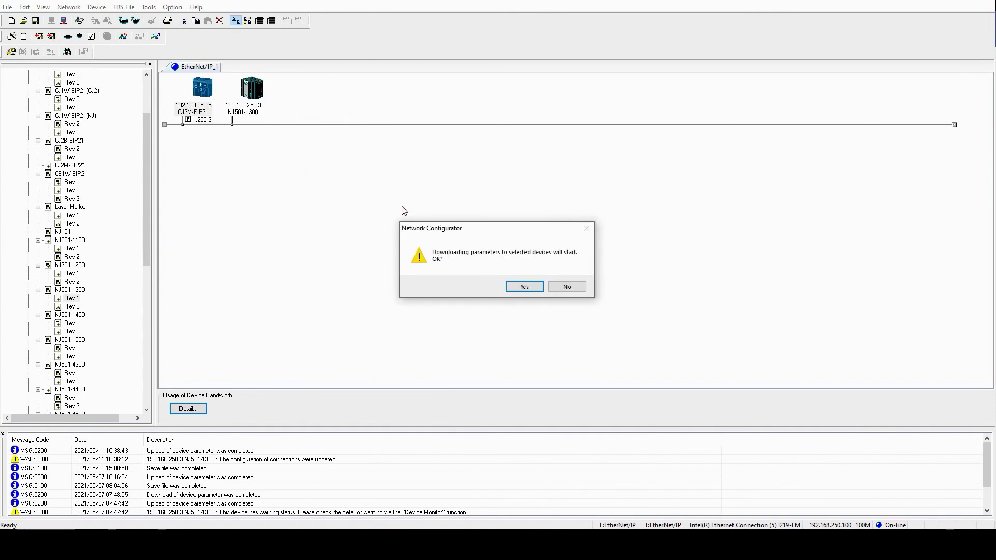
{"action": "left_click", "coordinate": [512, 284]}
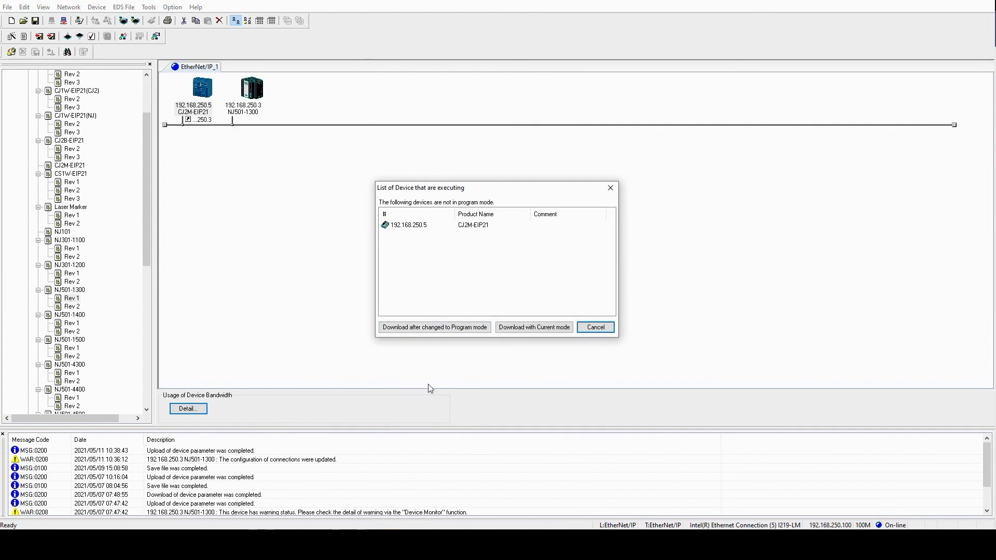
{"action": "left_click", "coordinate": [543, 328]}
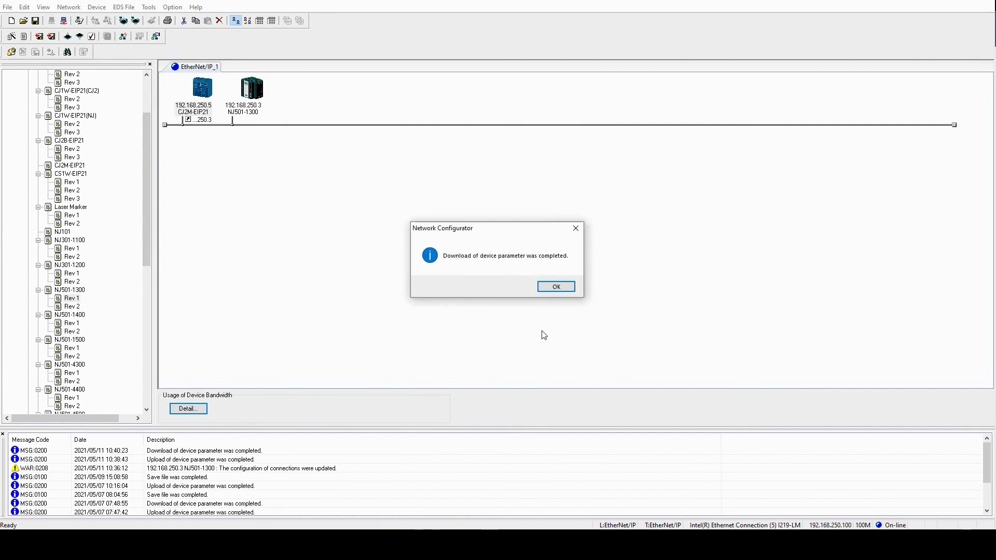
Step: Dismiss the download notice, switch to CX-Programmer and set the watched FromPLC_Node5.EmployerID (D1000) to 555
{"action": "left_click", "coordinate": [555, 288]}
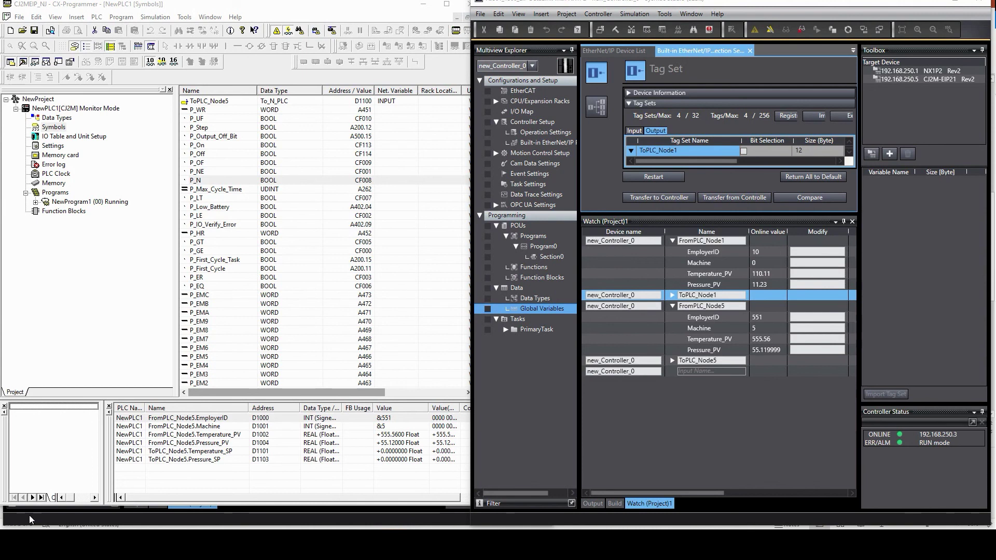
{"action": "left_click", "coordinate": [399, 419]}
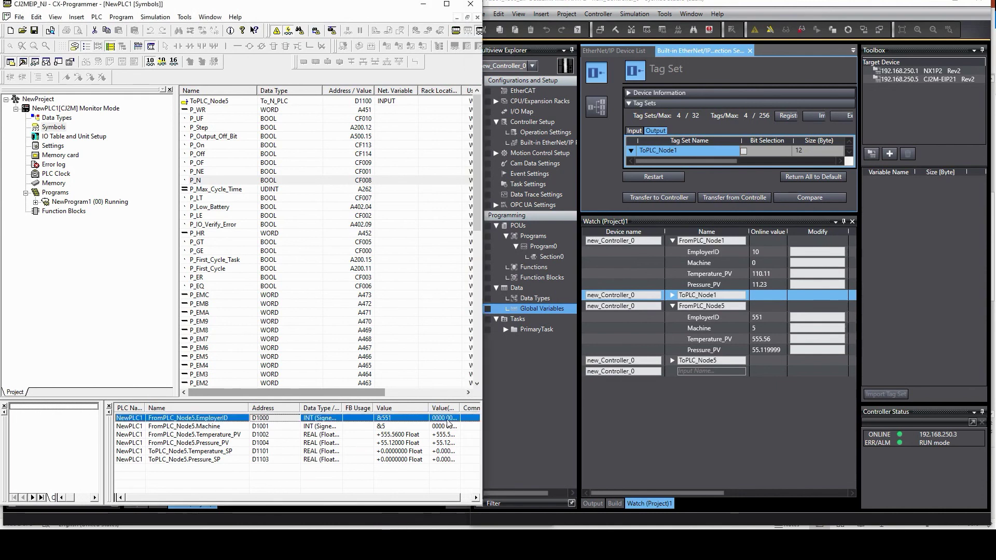
{"action": "double_click", "coordinate": [409, 419]}
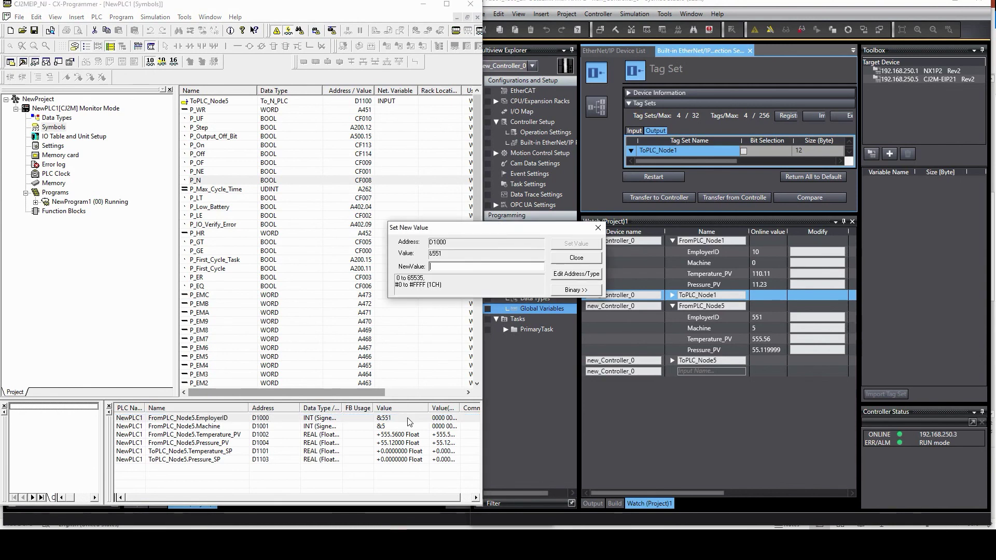
{"action": "type", "text": "555"}
{"action": "key", "text": "Return"}
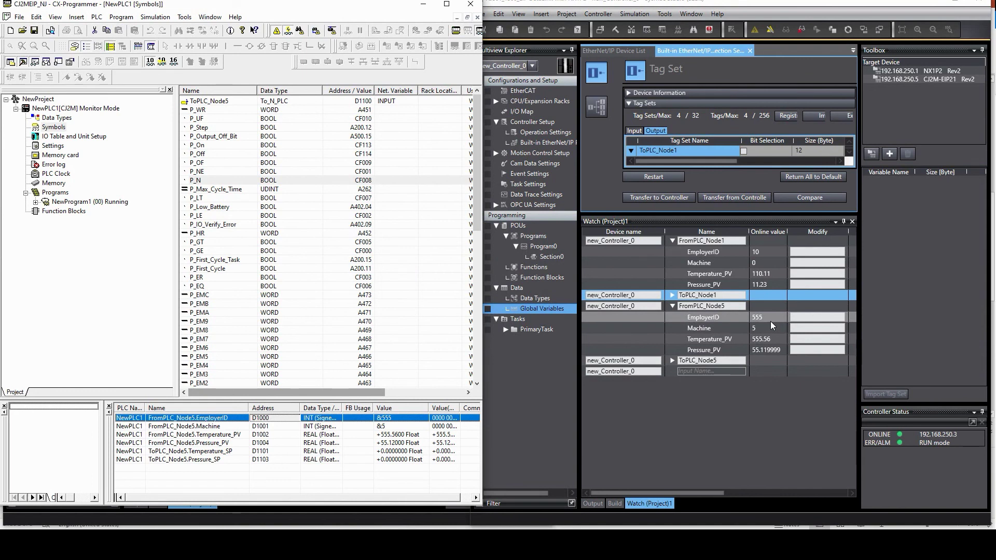
Step: Set the watched FromPLC_Node5.Machine value (D1001) to 50
{"action": "left_click", "coordinate": [391, 426]}
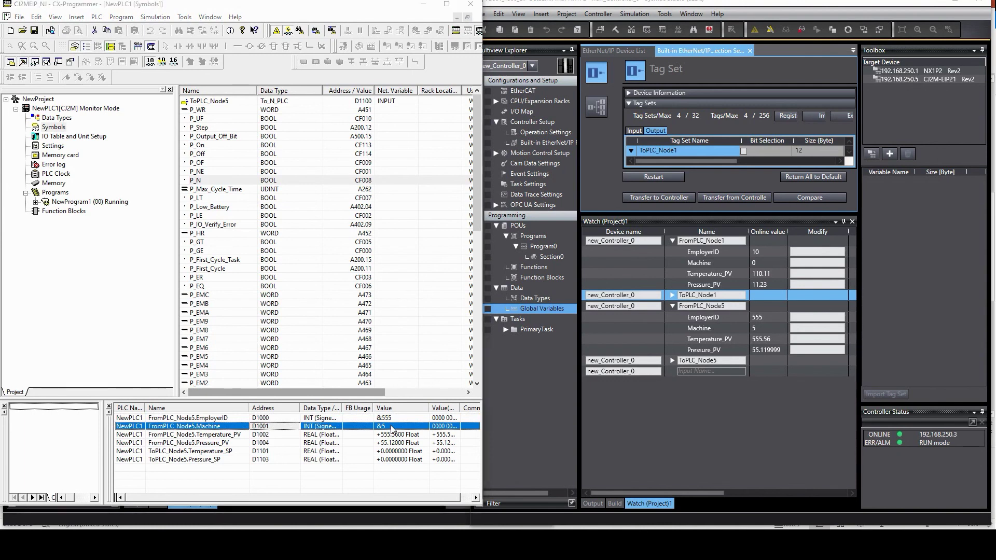
{"action": "double_click", "coordinate": [392, 429]}
{"action": "type", "text": "50"}
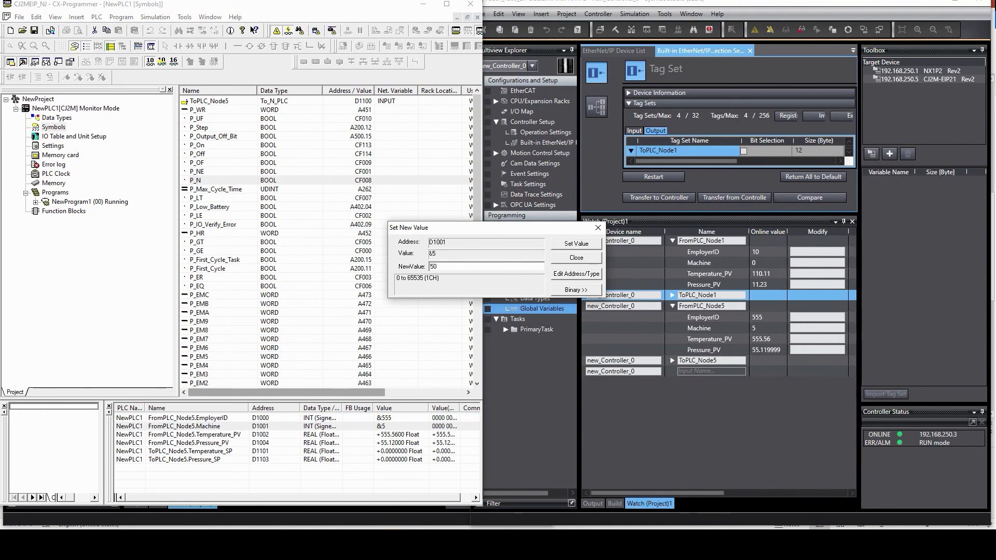
{"action": "key", "text": "Return"}
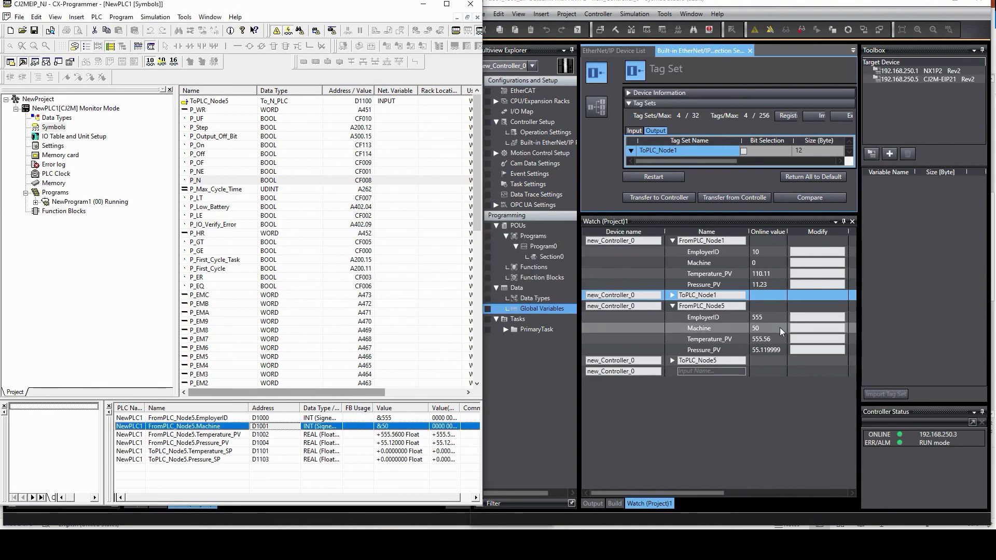
Step: Set FromPLC_Node5.Temperature_PV (D1002) to 555.26 and FromPLC_Node5.Pressure_PV (D1004) to 56.79 in the watch list
{"action": "double_click", "coordinate": [395, 436]}
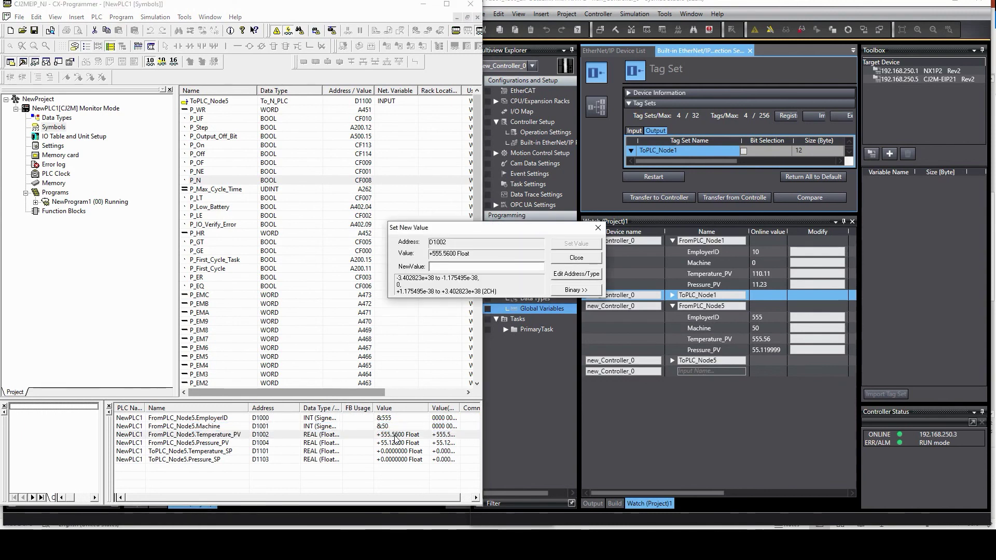
{"action": "type", "text": "555.26"}
{"action": "key", "text": "Return"}
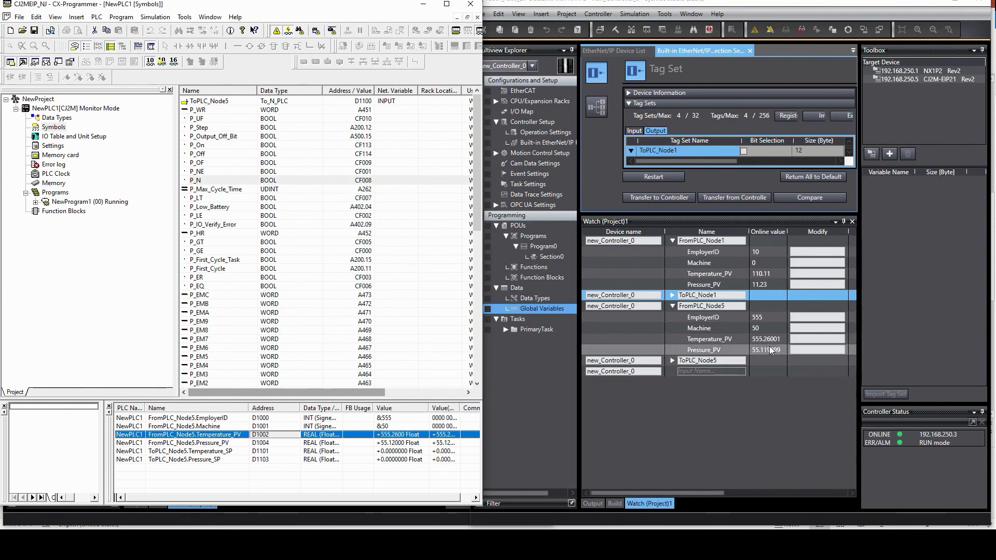
{"action": "double_click", "coordinate": [390, 445]}
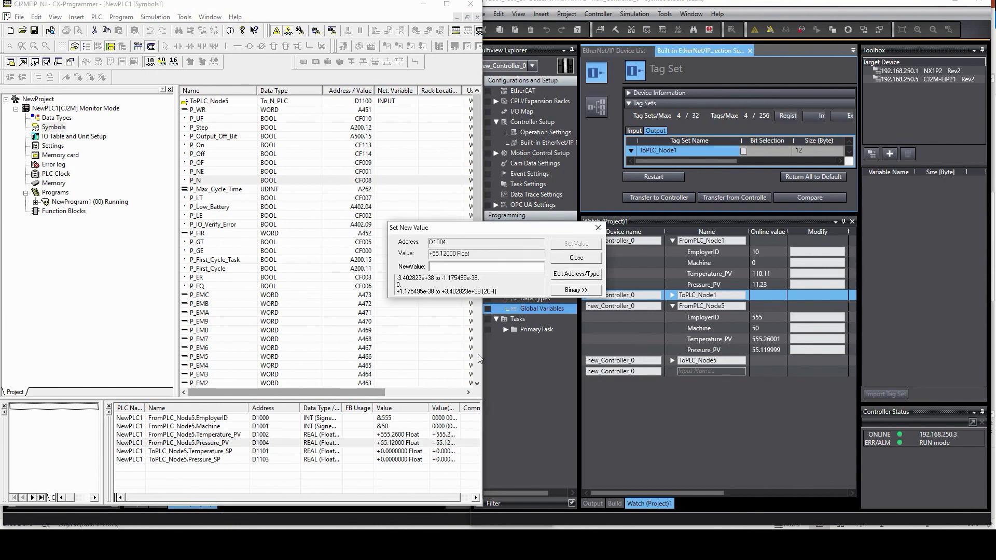
{"action": "type", "text": "56.79"}
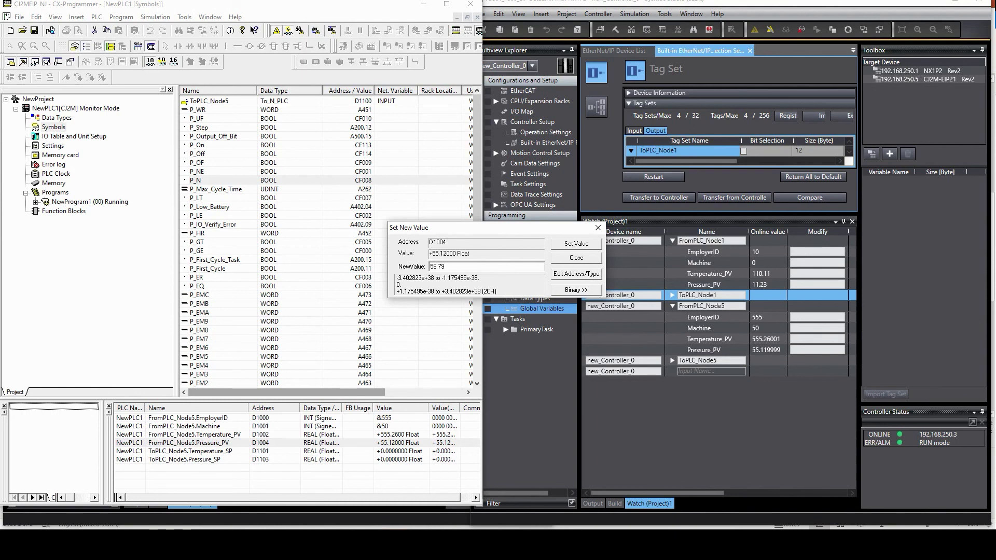
{"action": "key", "text": "Return"}
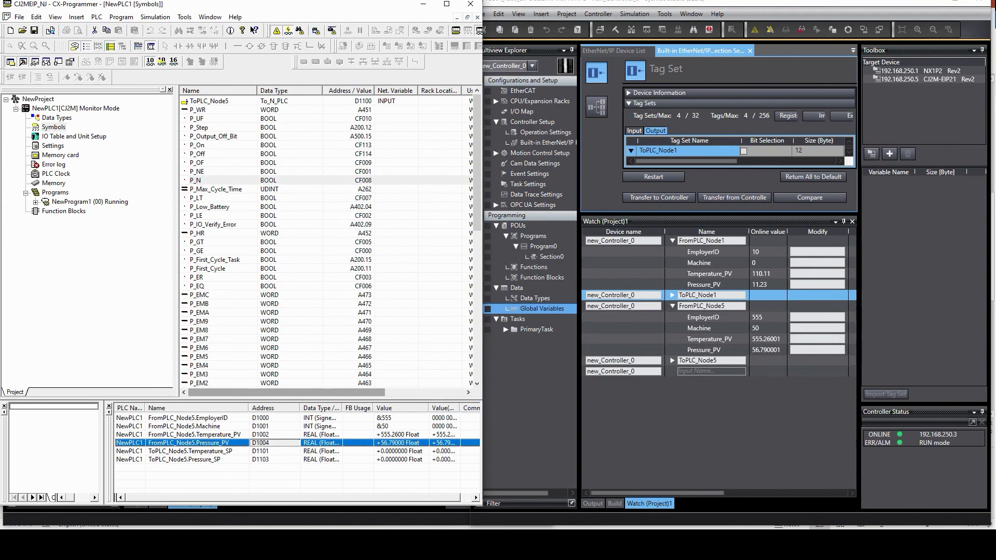
Step: Switch to the NX1P2 project in Sysmac Studio and modify the watched FromPLC_Node1 EmployeeID to 111
{"action": "left_click", "coordinate": [521, 528]}
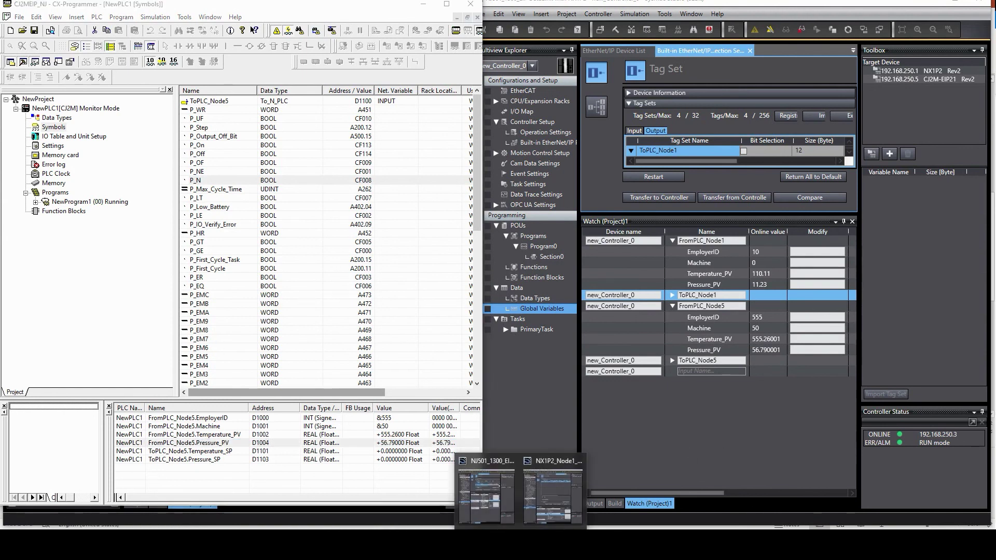
{"action": "left_click", "coordinate": [548, 496]}
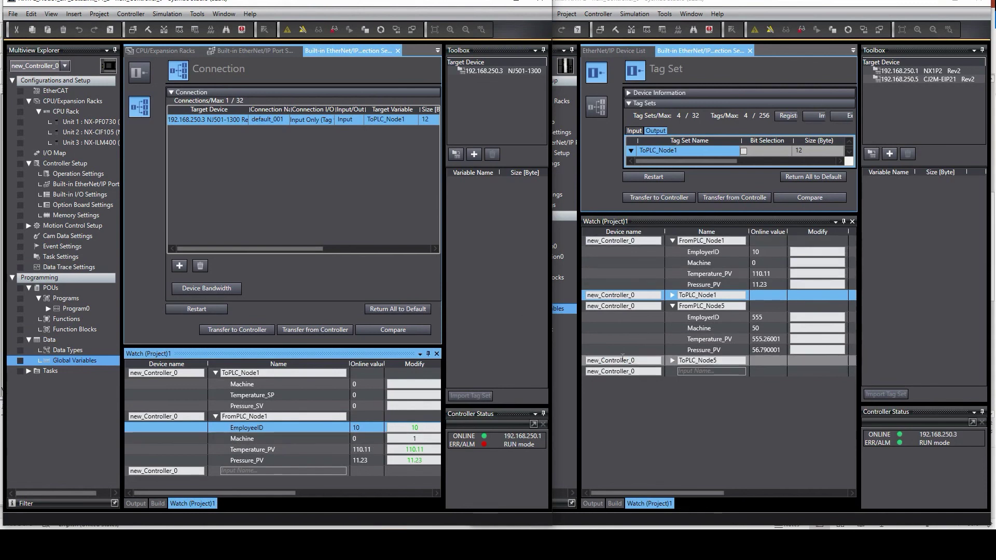
{"action": "left_click", "coordinate": [367, 431]}
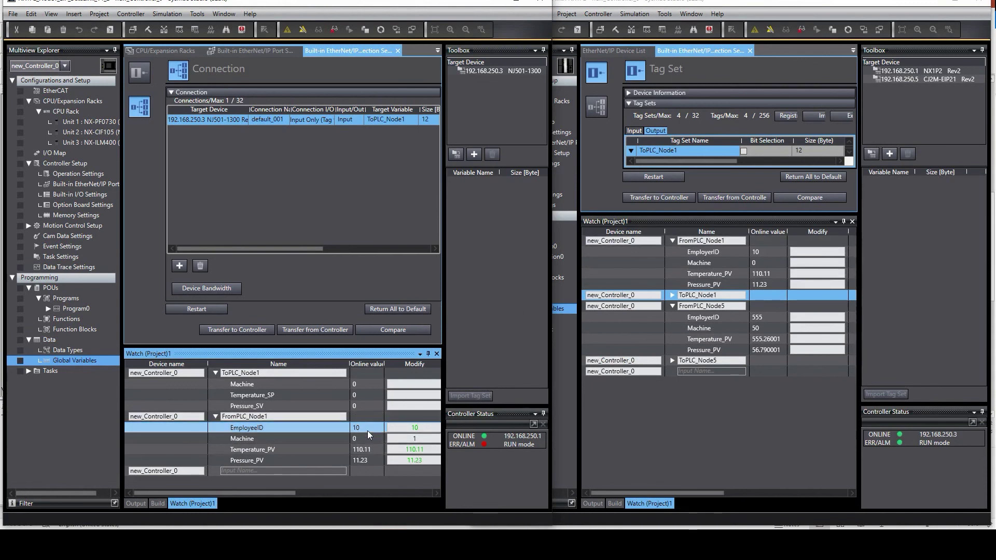
{"action": "key", "text": "Return"}
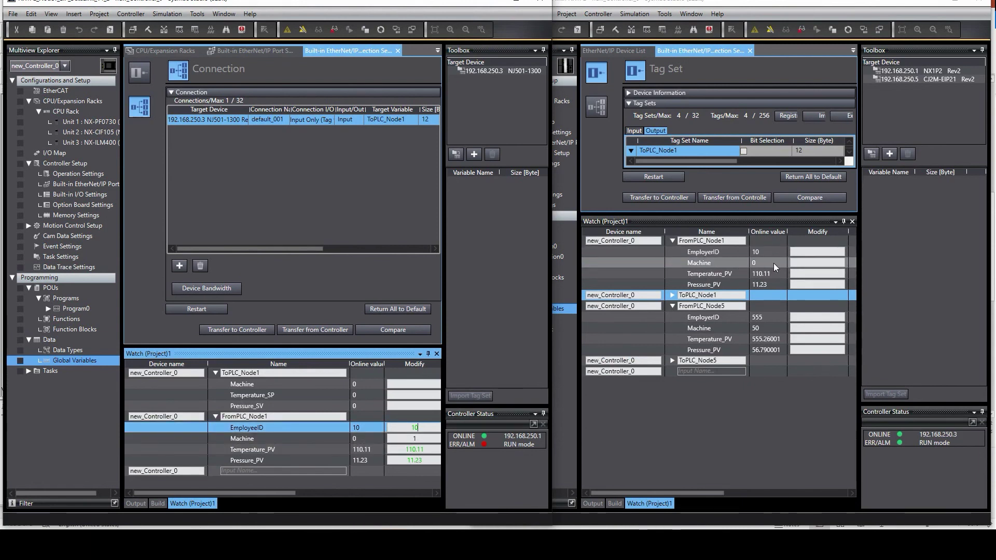
{"action": "key", "text": "BackSpace"}
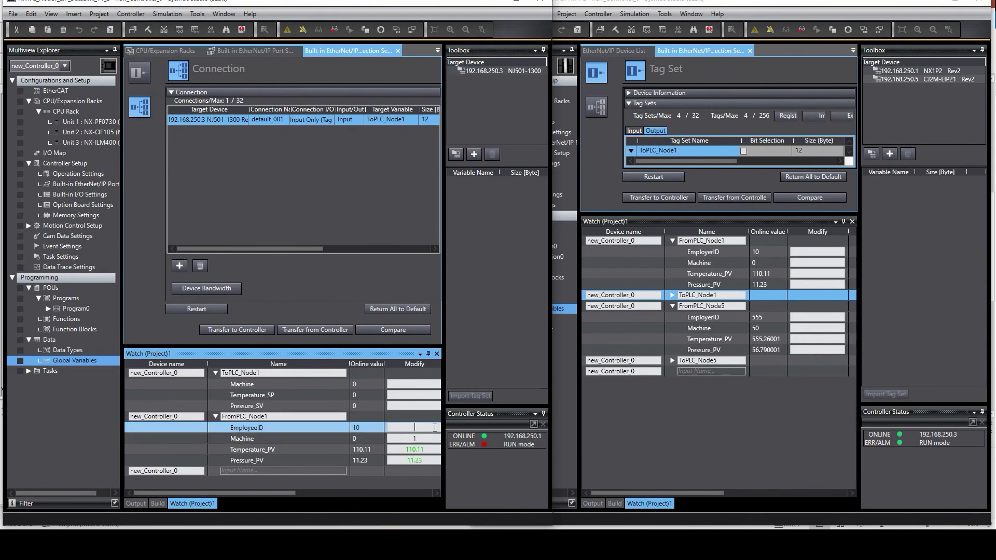
{"action": "type", "text": "111"}
{"action": "key", "text": "Return"}
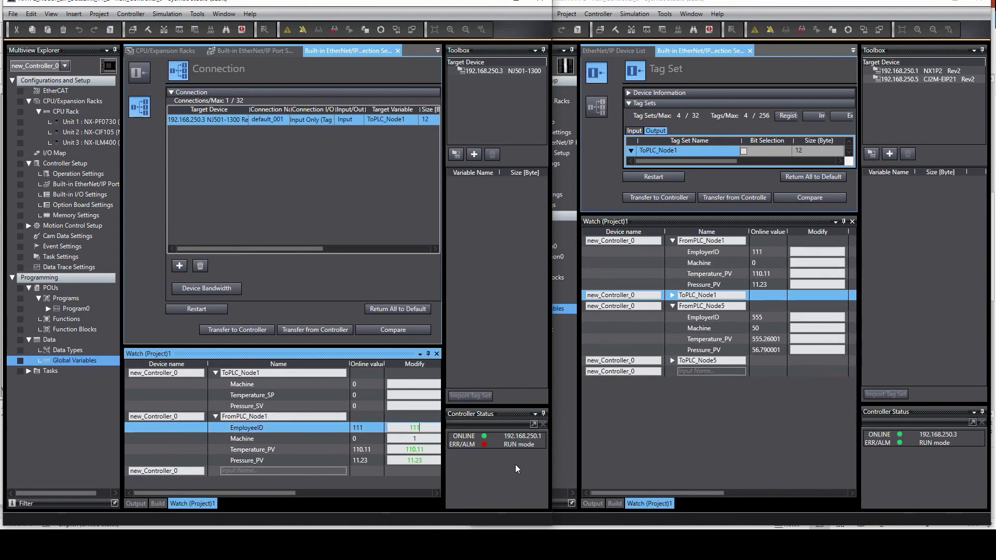
Step: Modify the FromPLC_Node1 Machine value to 10 in the NX1P2 watch list
{"action": "left_click", "coordinate": [421, 450]}
{"action": "left_click", "coordinate": [425, 442]}
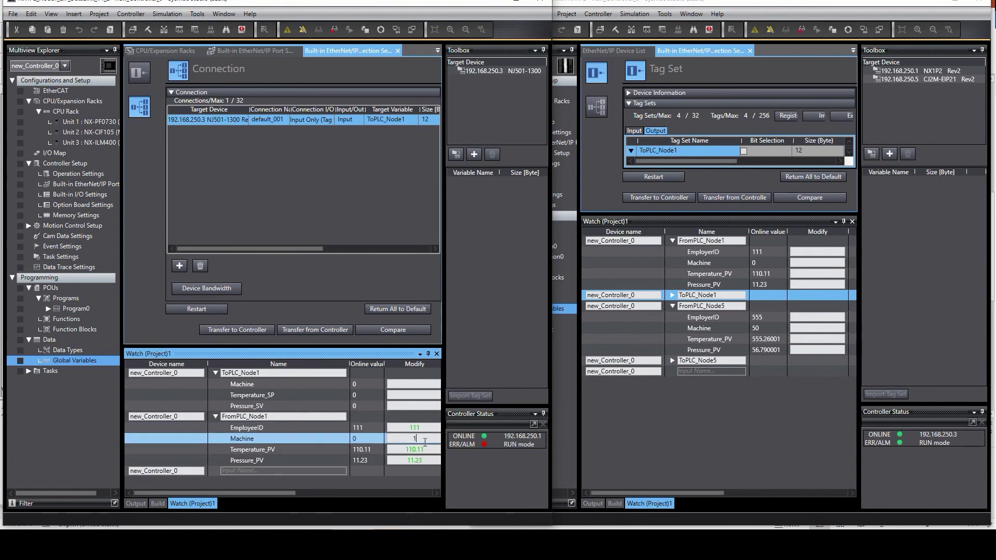
{"action": "type", "text": "0"}
{"action": "key", "text": "Return"}
Step: Modify the FromPLC_Node1 Temperature_PV value to 113.45 in the NX1P2 watch list
{"action": "left_click", "coordinate": [431, 450]}
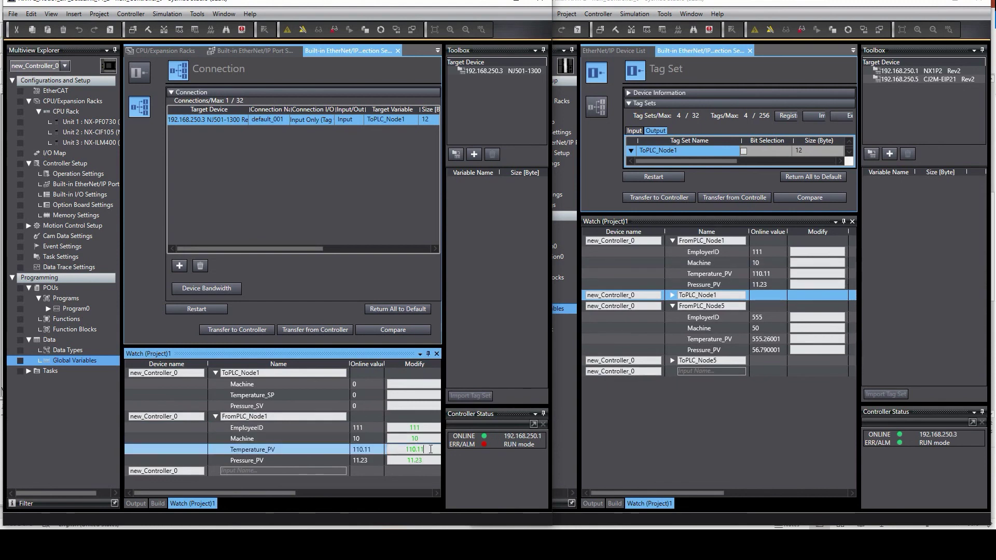
{"action": "key", "text": "ctrl+a"}
{"action": "key", "text": "BackSpace"}
{"action": "type", "text": "113.45"}
{"action": "key", "text": "Return"}
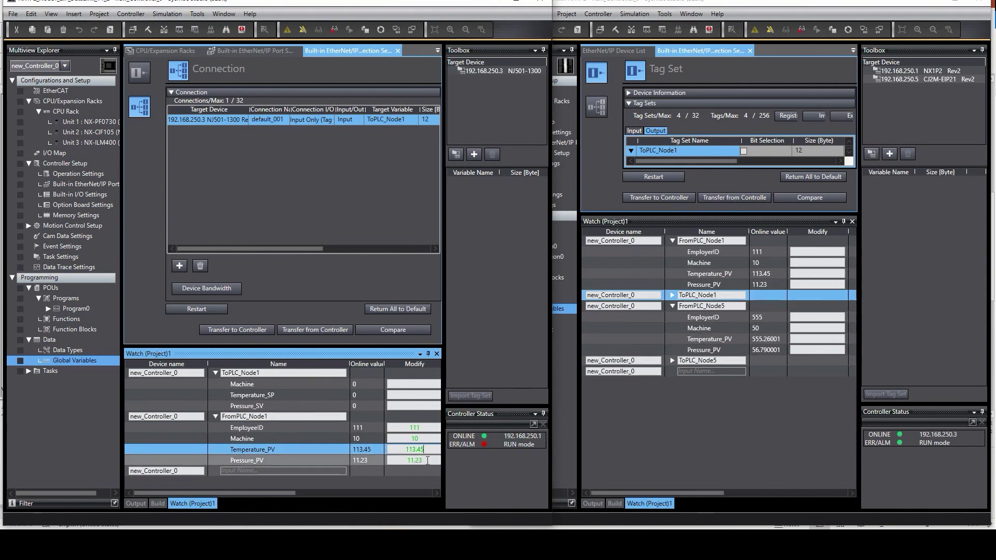
Step: Modify the FromPLC_Node1 Pressure_PV value to 25.65 in the NX1P2 watch list
{"action": "left_click", "coordinate": [427, 460]}
{"action": "key", "text": "BackSpace"}
{"action": "key", "text": "BackSpace"}
{"action": "key", "text": "BackSpace"}
{"action": "key", "text": "BackSpace"}
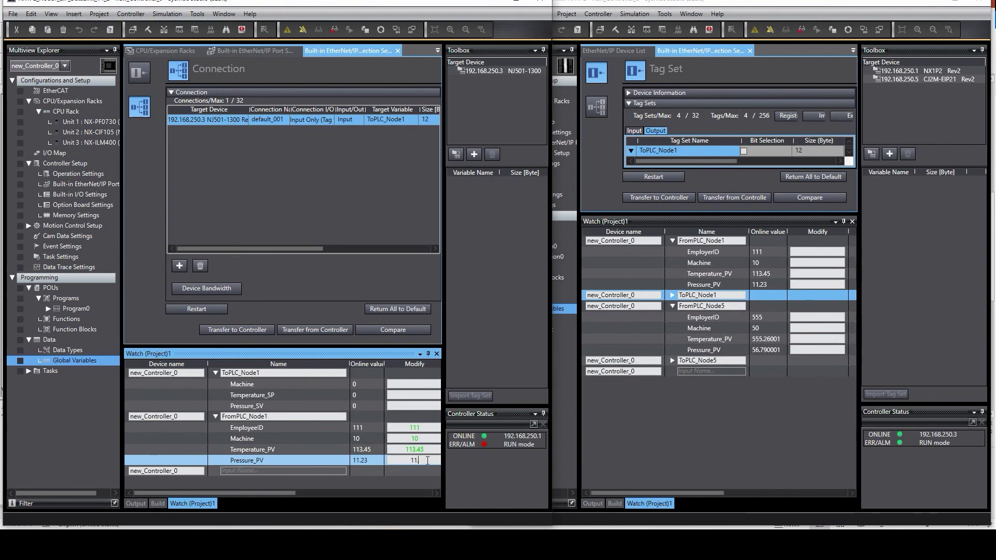
{"action": "type", "text": "25"}
{"action": "type", "text": ".65"}
{"action": "key", "text": "Return"}
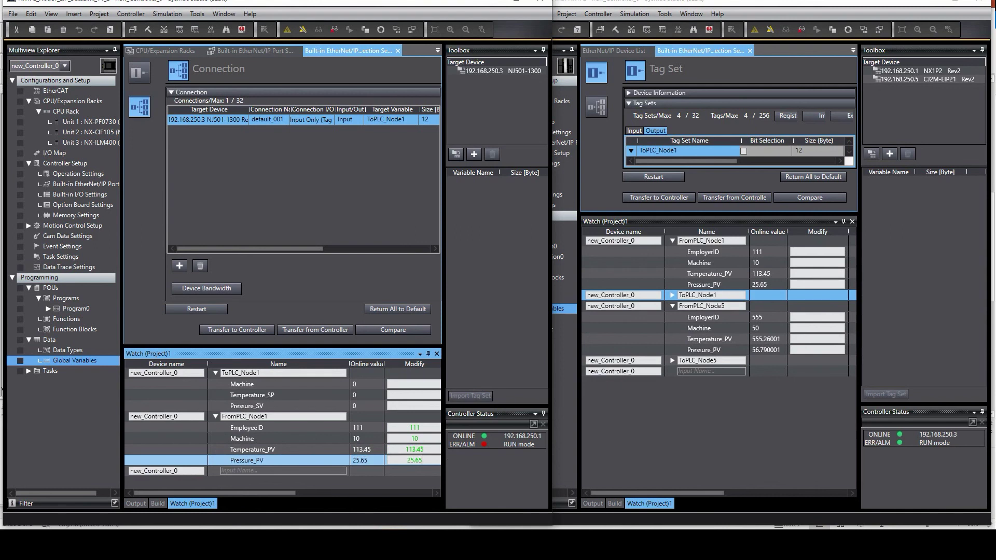